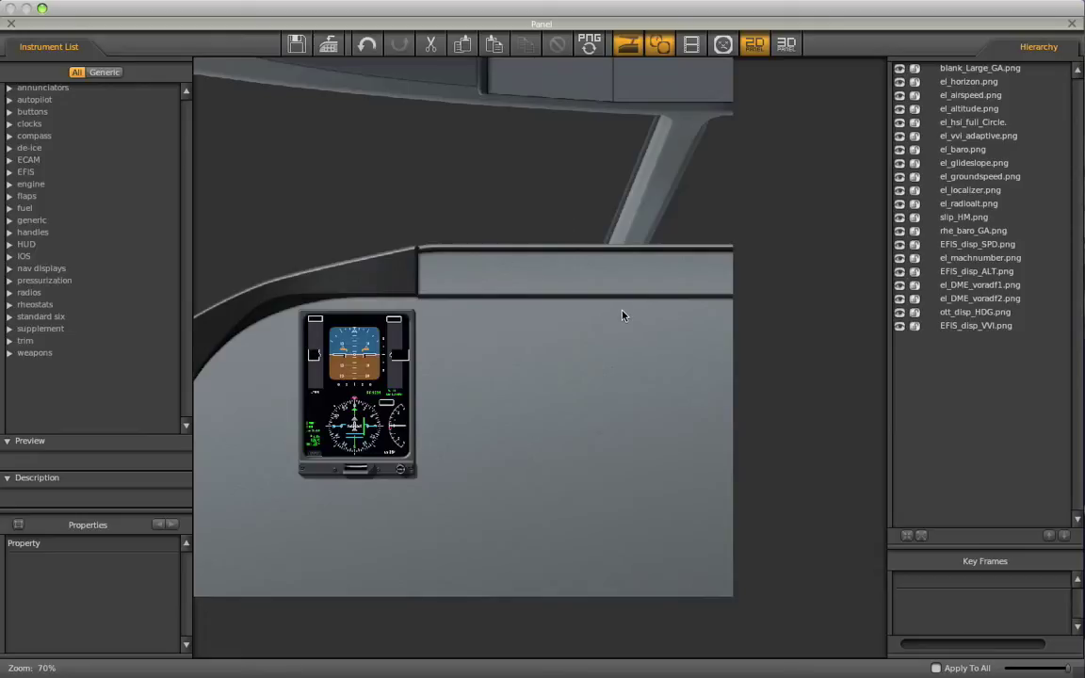
# Scroll around the Plane Maker airliner panel to examine the map display
pyautogui.scroll(3, 306, 438)
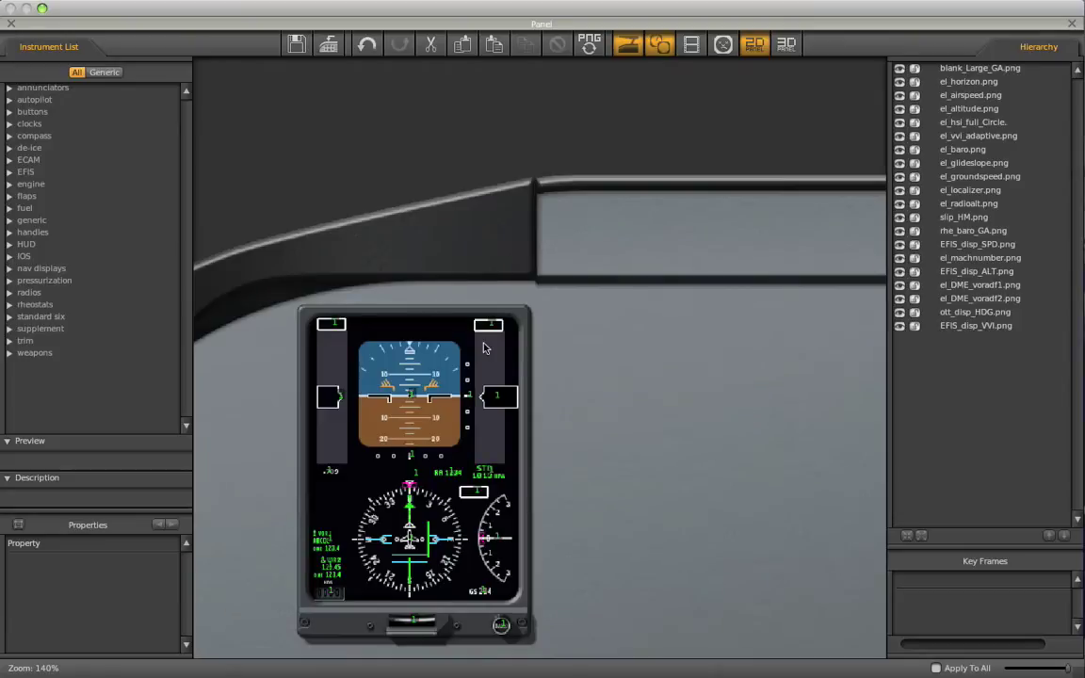
pyautogui.scroll(-2, 563, 248)
pyautogui.scroll(2, 331, 567)
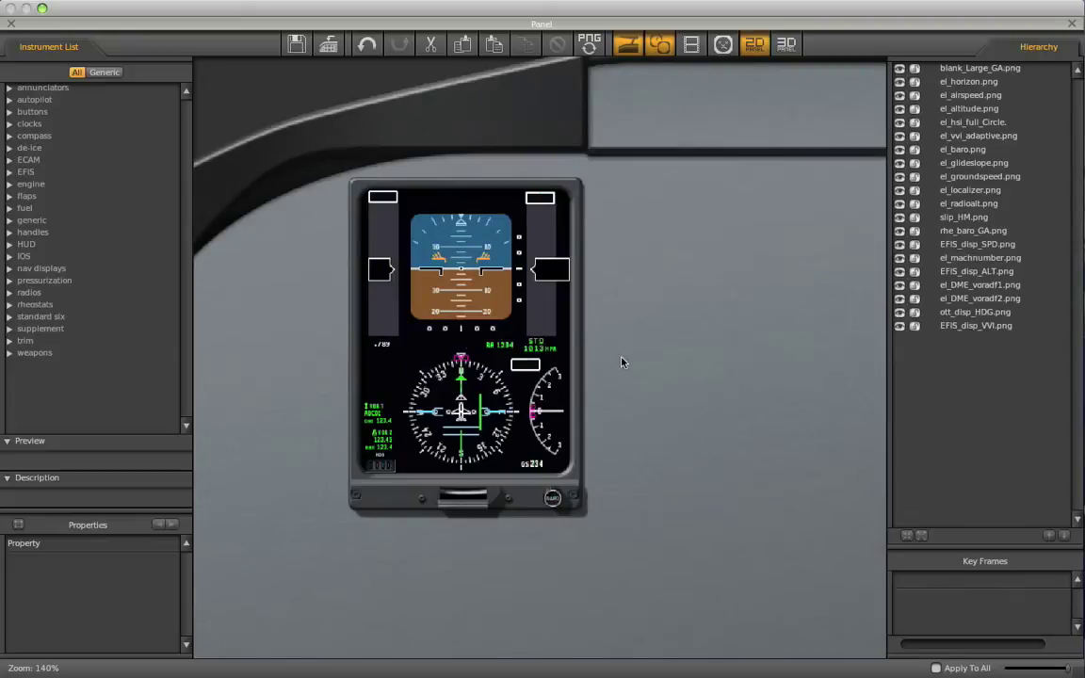
pyautogui.scroll(-2, 651, 359)
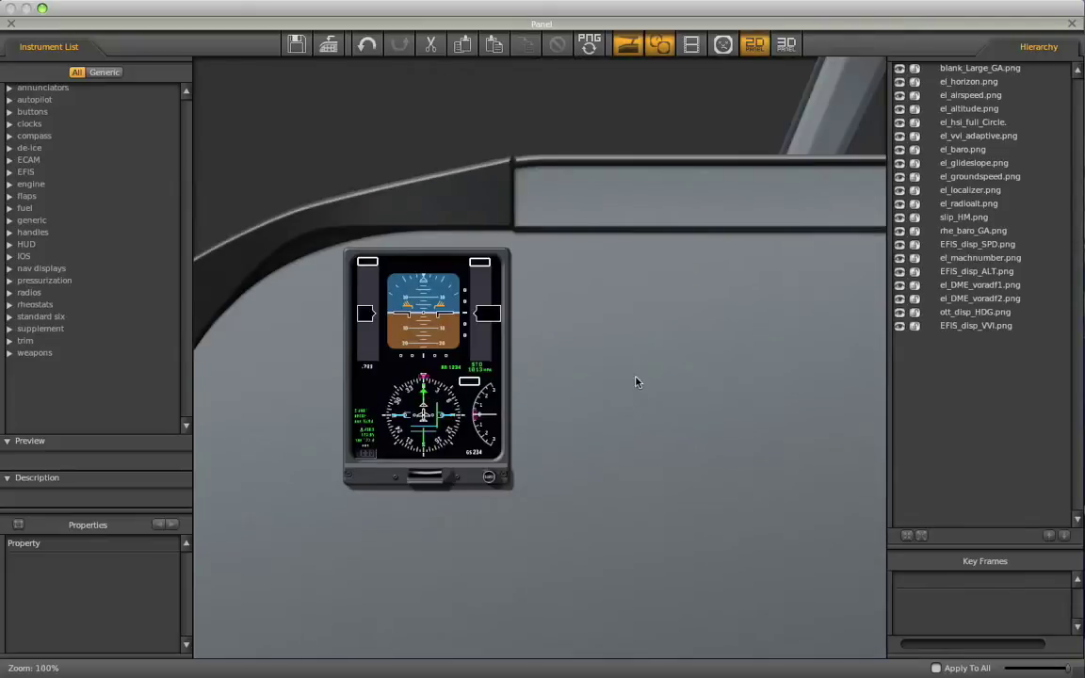
pyautogui.scroll(-1, 635, 381)
pyautogui.scroll(1, 264, 283)
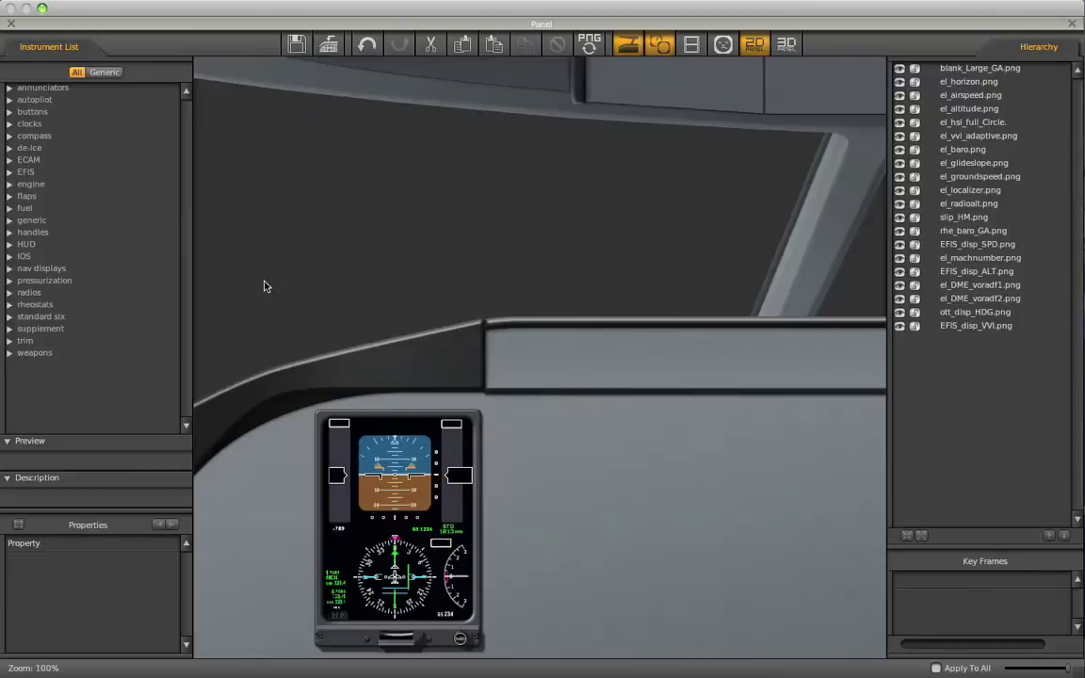
pyautogui.scroll(-1, 386, 314)
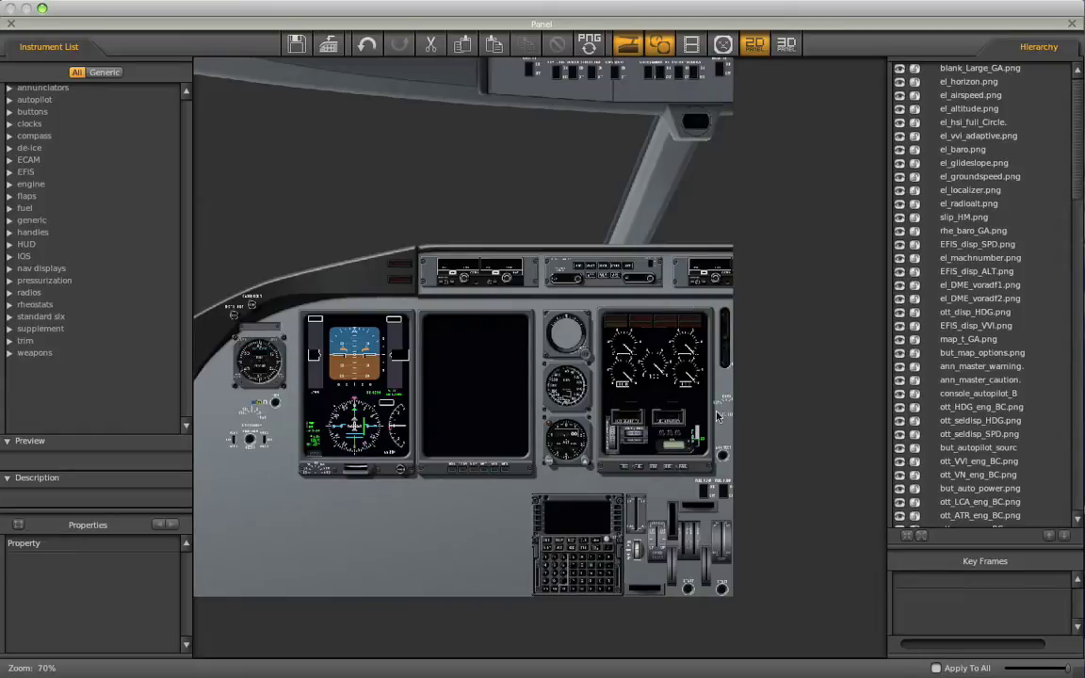
pyautogui.scroll(1, 690, 566)
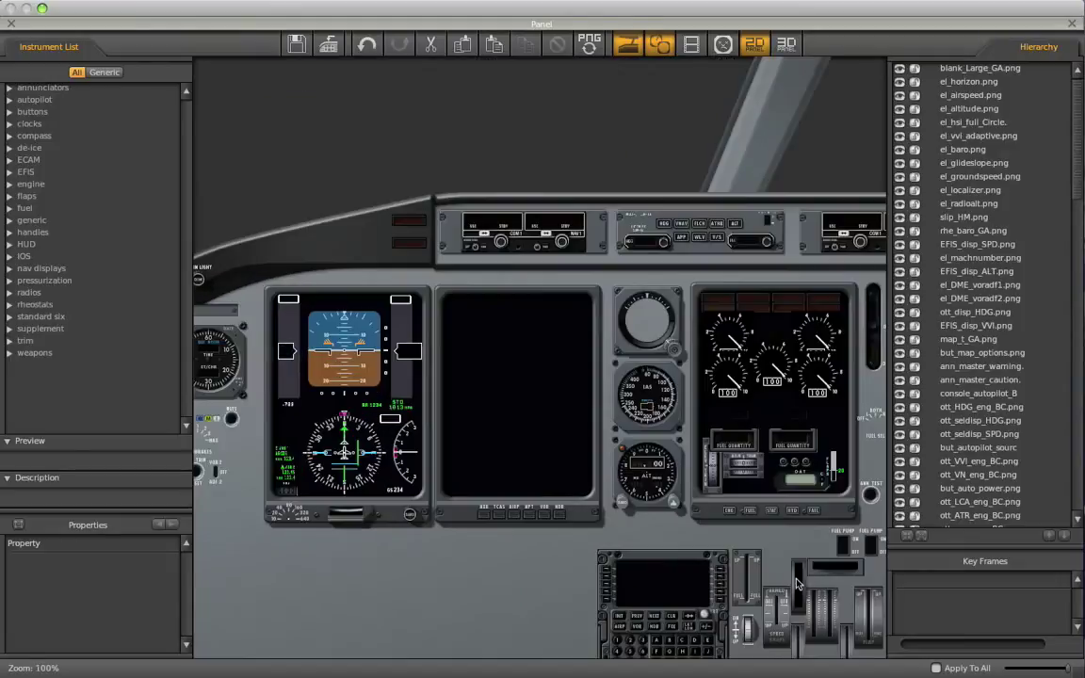
pyautogui.scroll(-1, 470, 449)
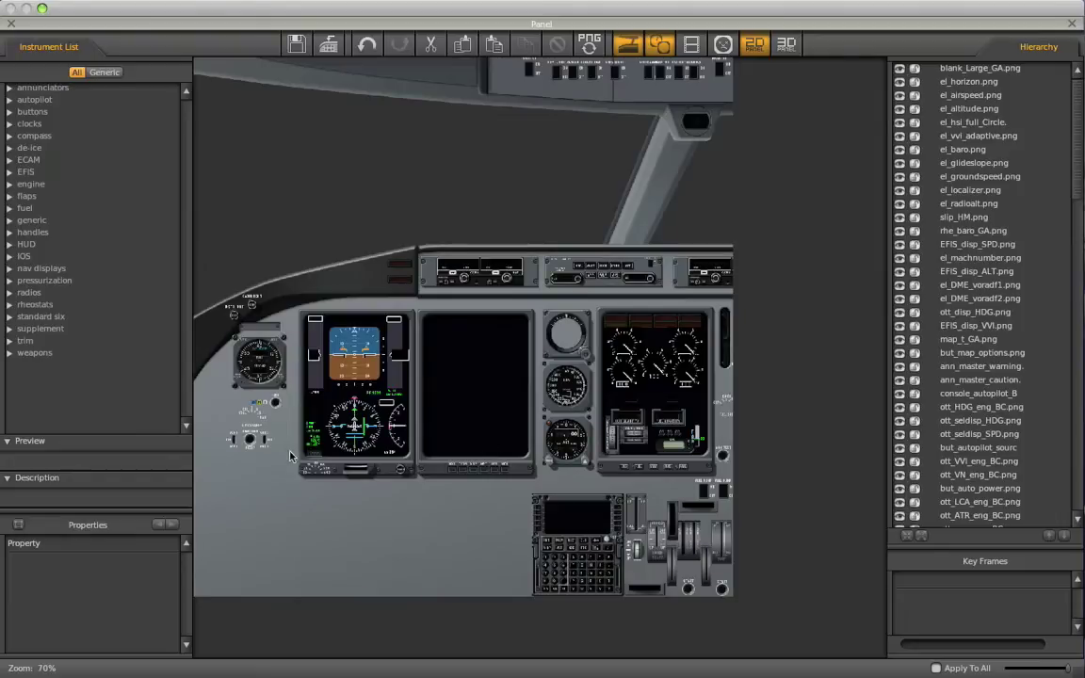
pyautogui.scroll(-2, 394, 414)
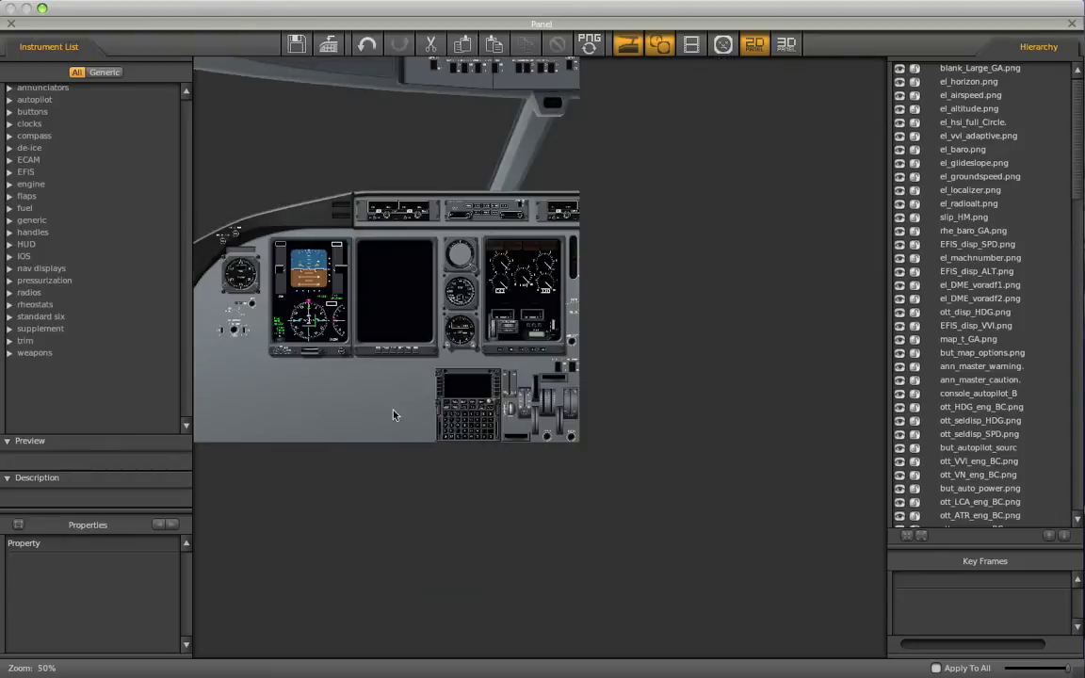
pyautogui.scroll(2, 621, 431)
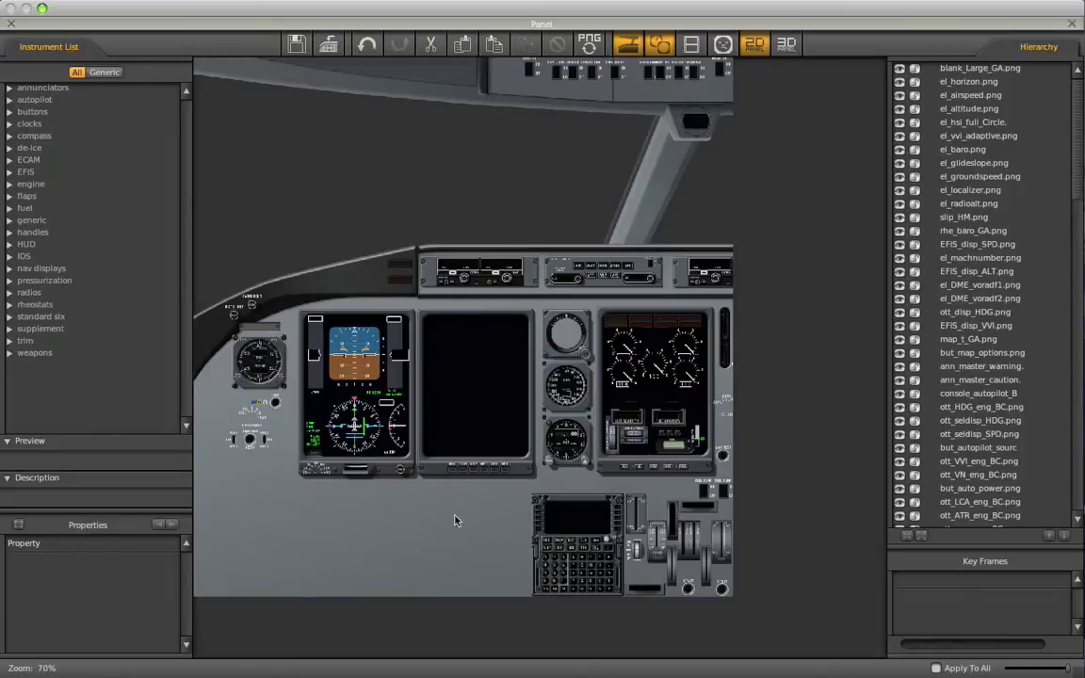
# Try moving the map display, undo the move, and check the panel at 100% zoom
pyautogui.click(515, 422)
pyautogui.moveTo(500, 430)
pyautogui.mouseDown()
pyautogui.moveTo(453, 521)
pyautogui.moveTo(385, 527)
pyautogui.moveTo(504, 373)
pyautogui.moveTo(508, 412)
pyautogui.mouseUp()
pyautogui.hotkey('ctrl', 'z')
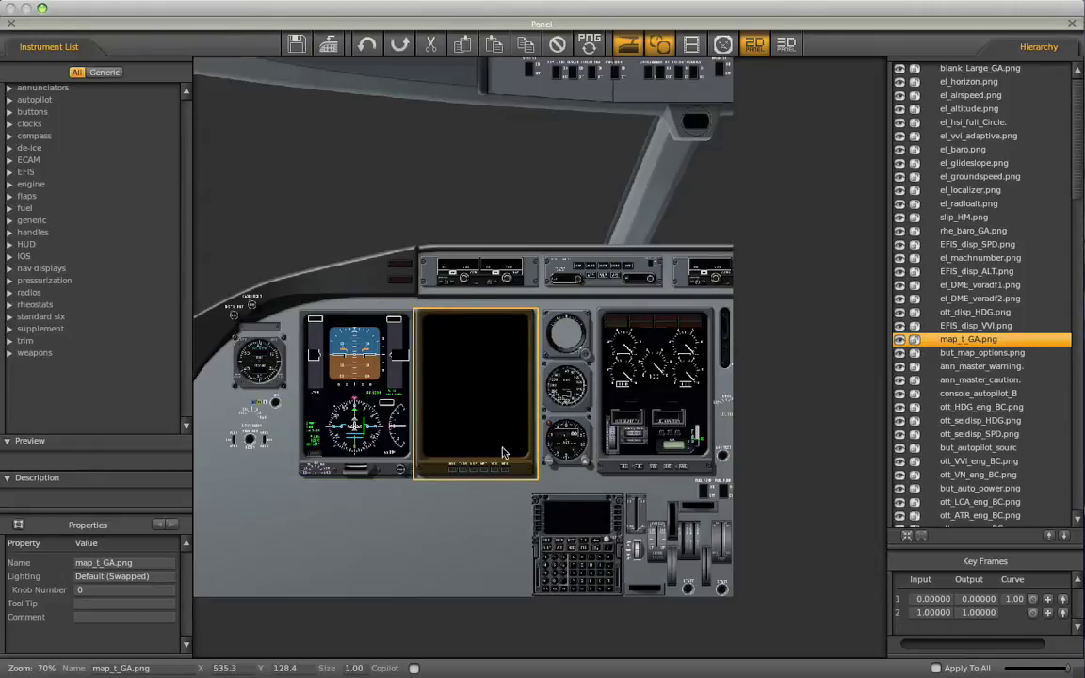
pyautogui.click(453, 460)
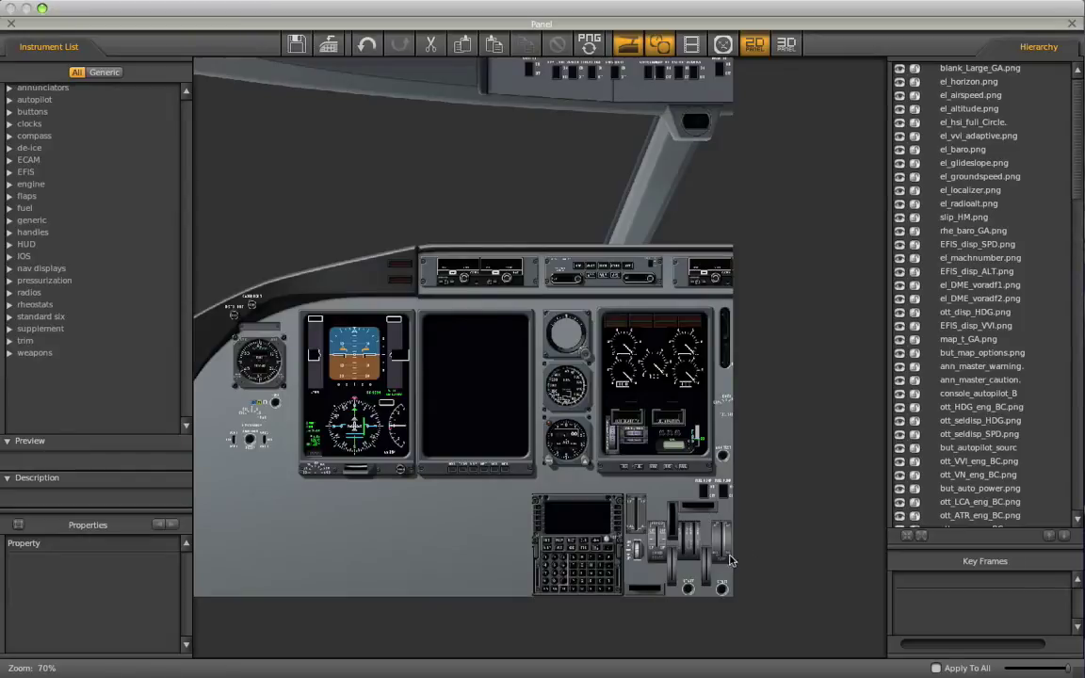
pyautogui.press('super+equal')
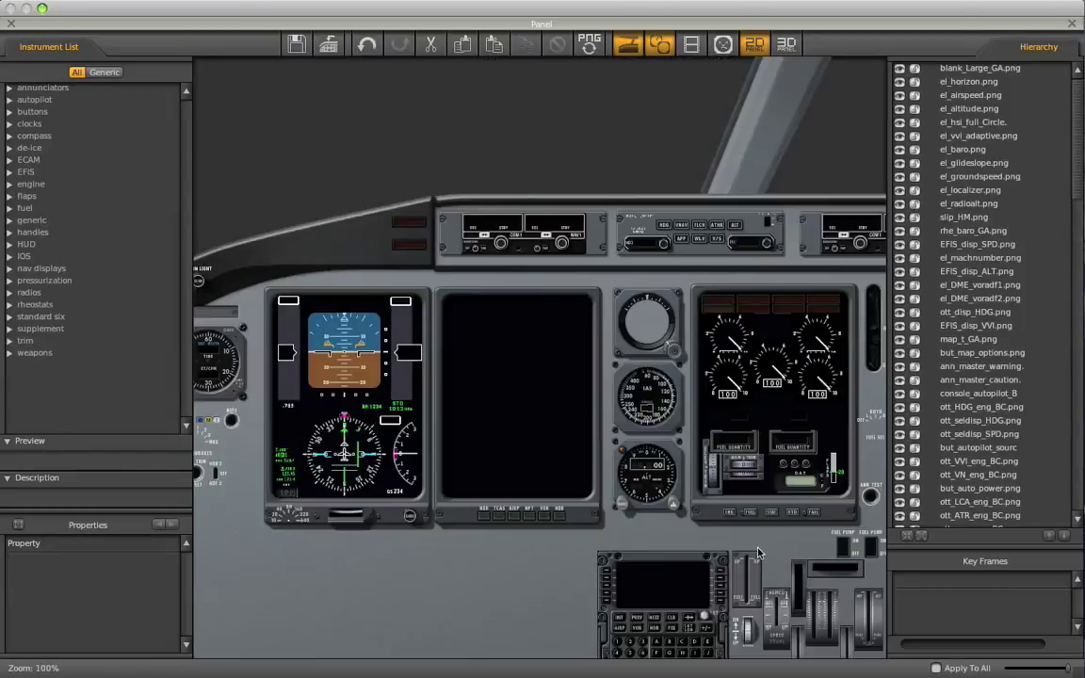
pyautogui.press('super+minus')
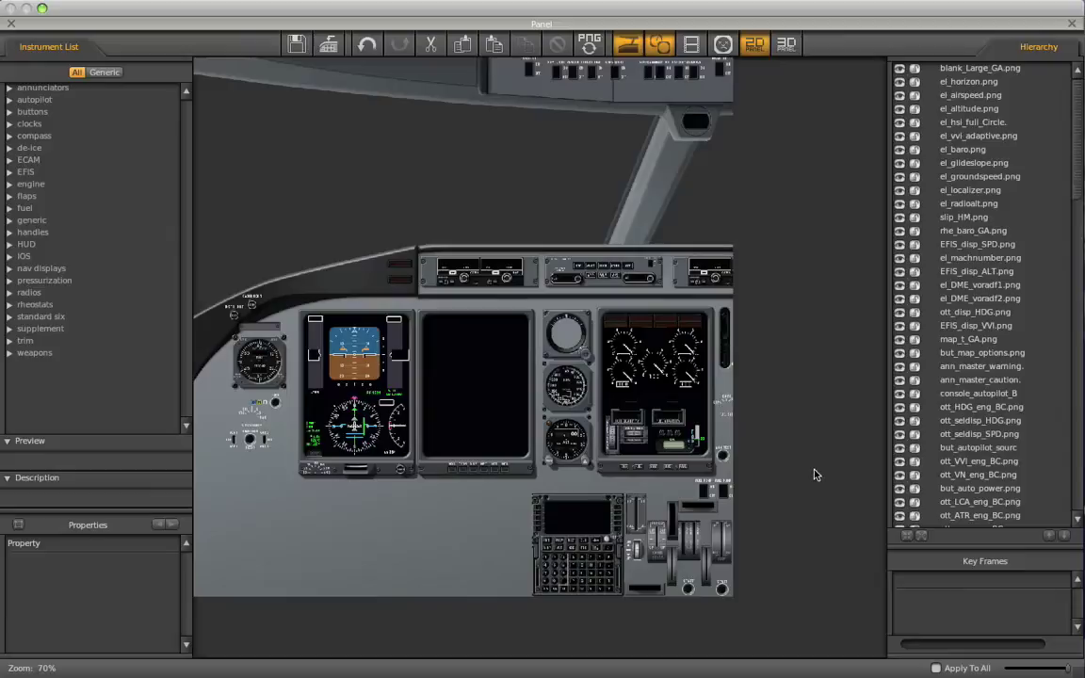
# In Photoshop, turn on the cockpit photo Layers 1 to 7 above Layer 8
pyautogui.press('super+Tab')
pyautogui.press('super+Tab')
pyautogui.press('super+Tab')
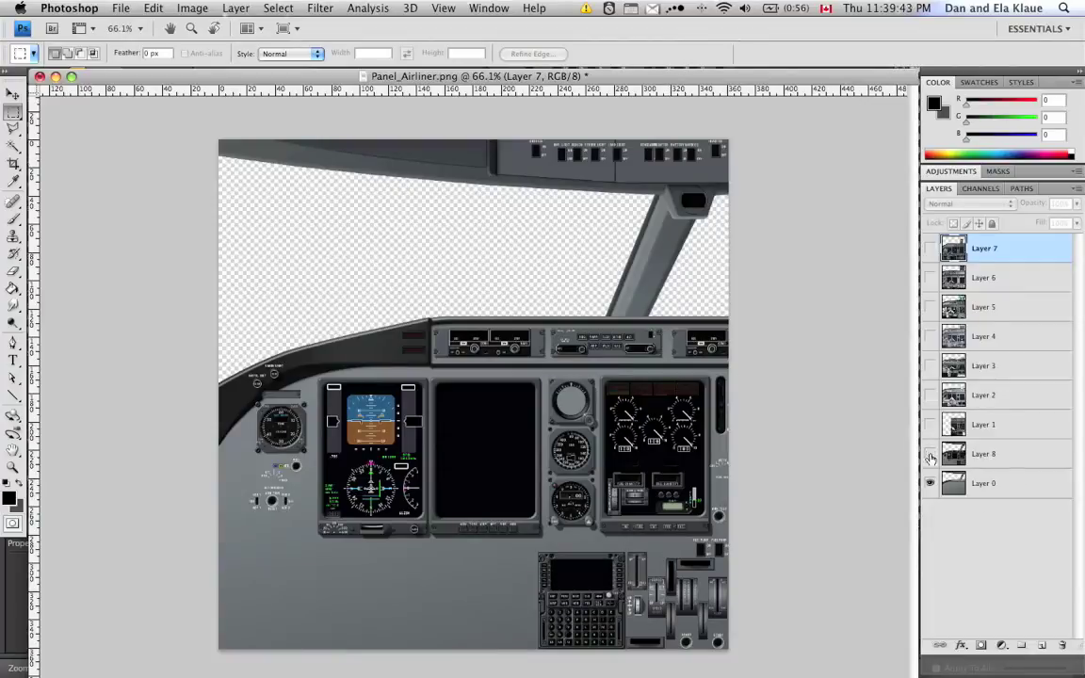
pyautogui.click(930, 456)
pyautogui.click(930, 455)
pyautogui.click(929, 424)
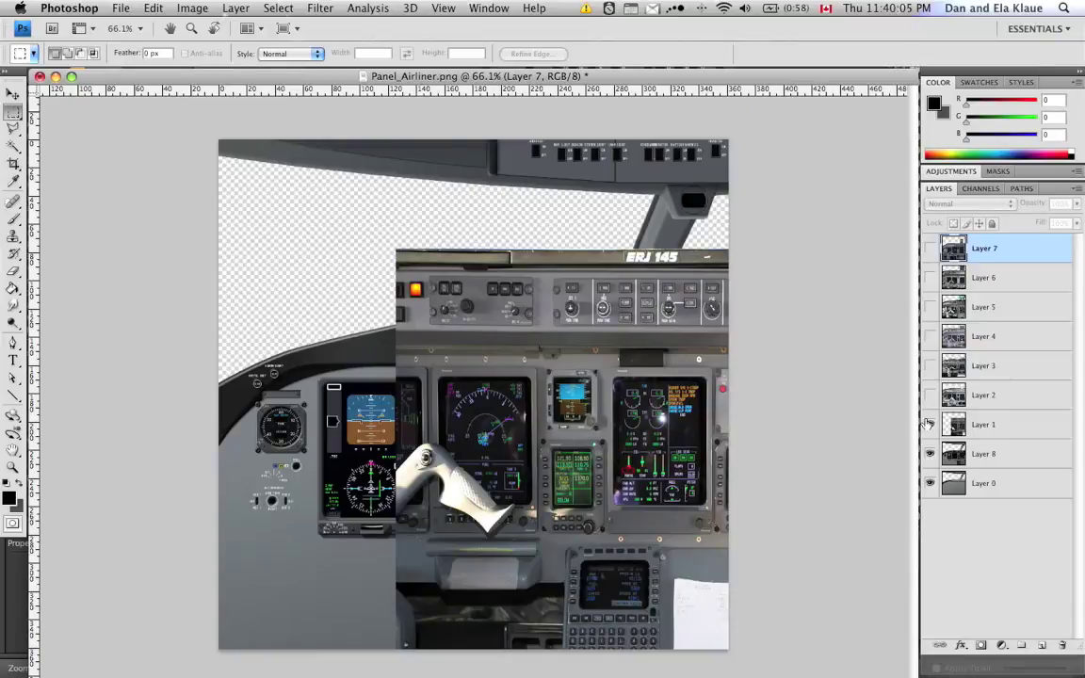
pyautogui.moveTo(928, 424); pyautogui.dragTo(930, 369)
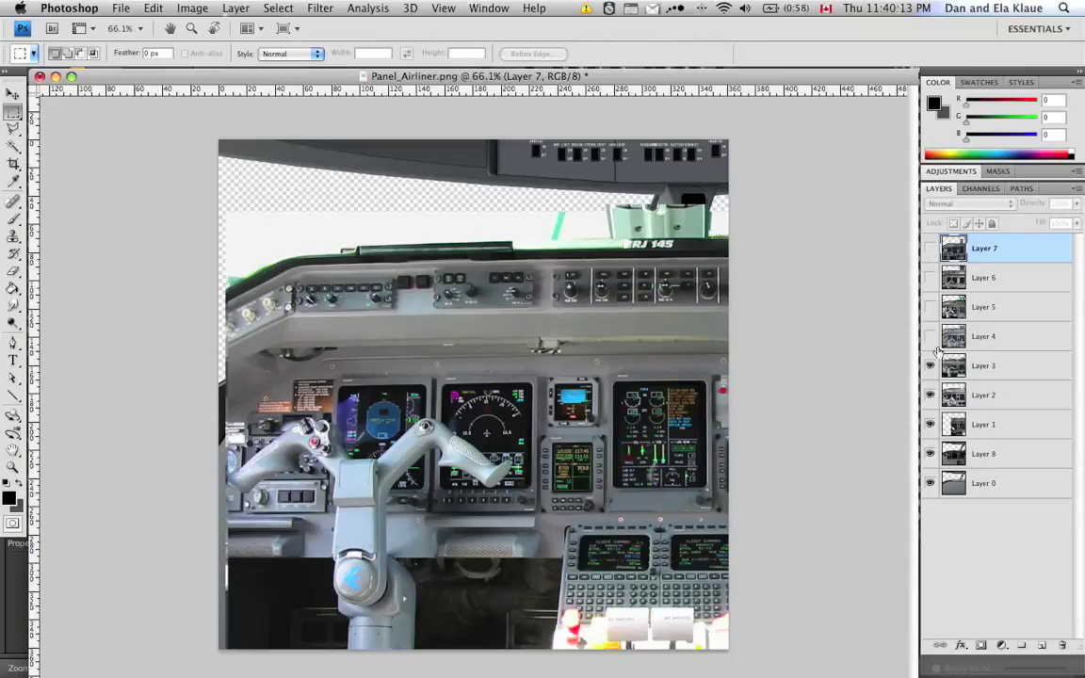
pyautogui.click(929, 337)
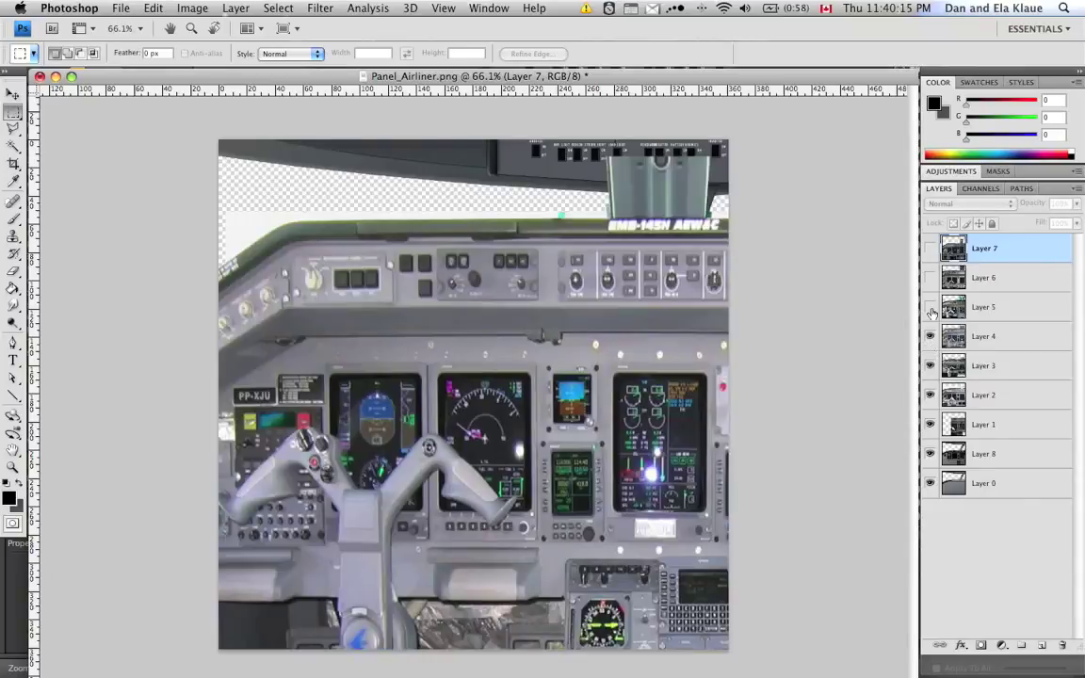
pyautogui.click(929, 307)
pyautogui.click(930, 277)
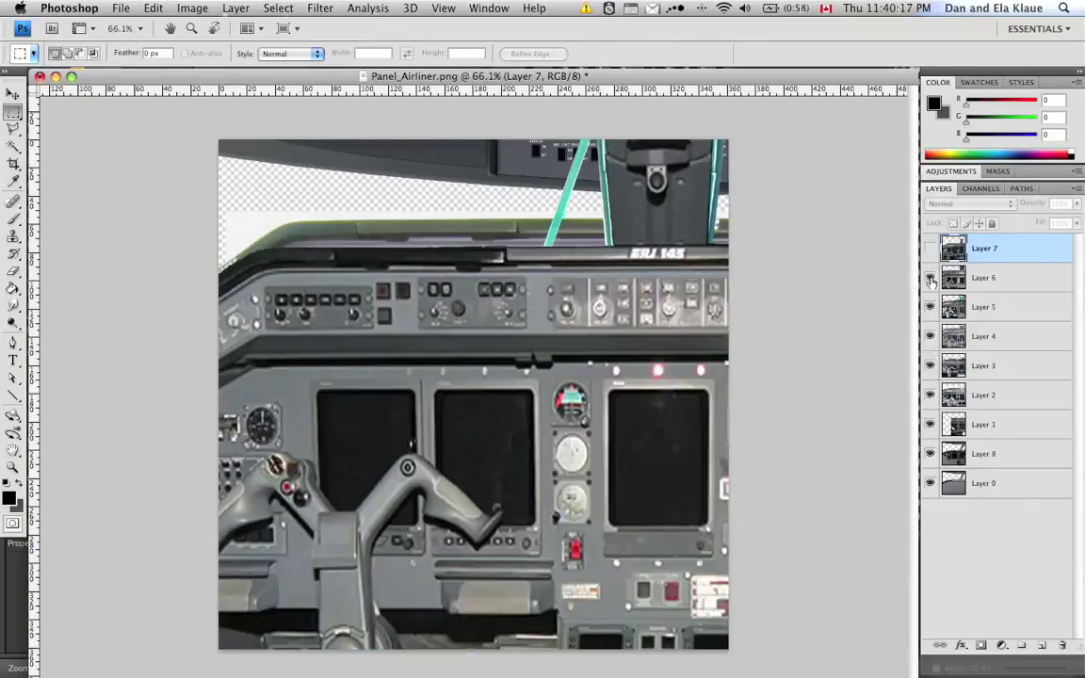
pyautogui.click(929, 248)
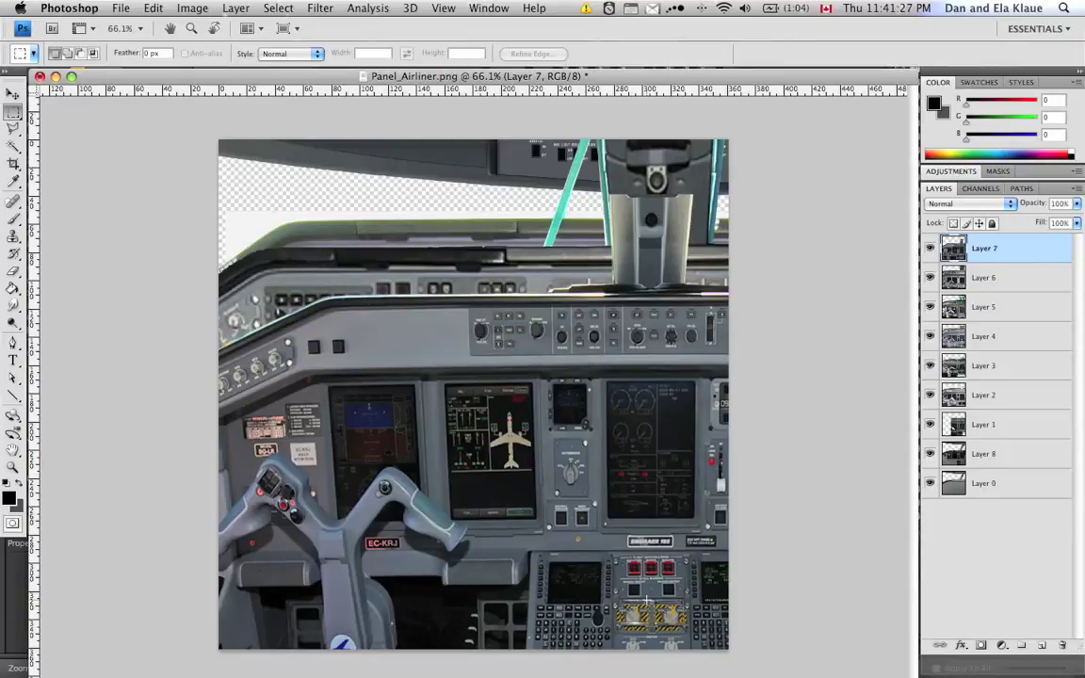
# Hide Layers 1 through 8 and make Layer 8 the active layer
pyautogui.click(930, 248)
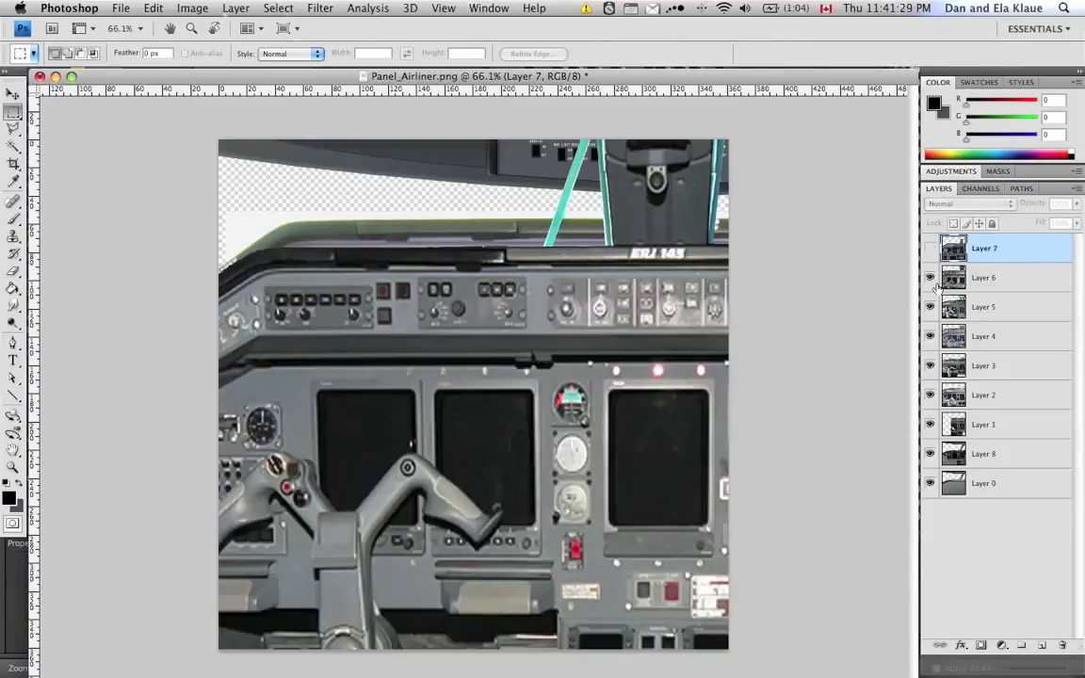
pyautogui.click(930, 277)
pyautogui.click(930, 306)
pyautogui.click(931, 336)
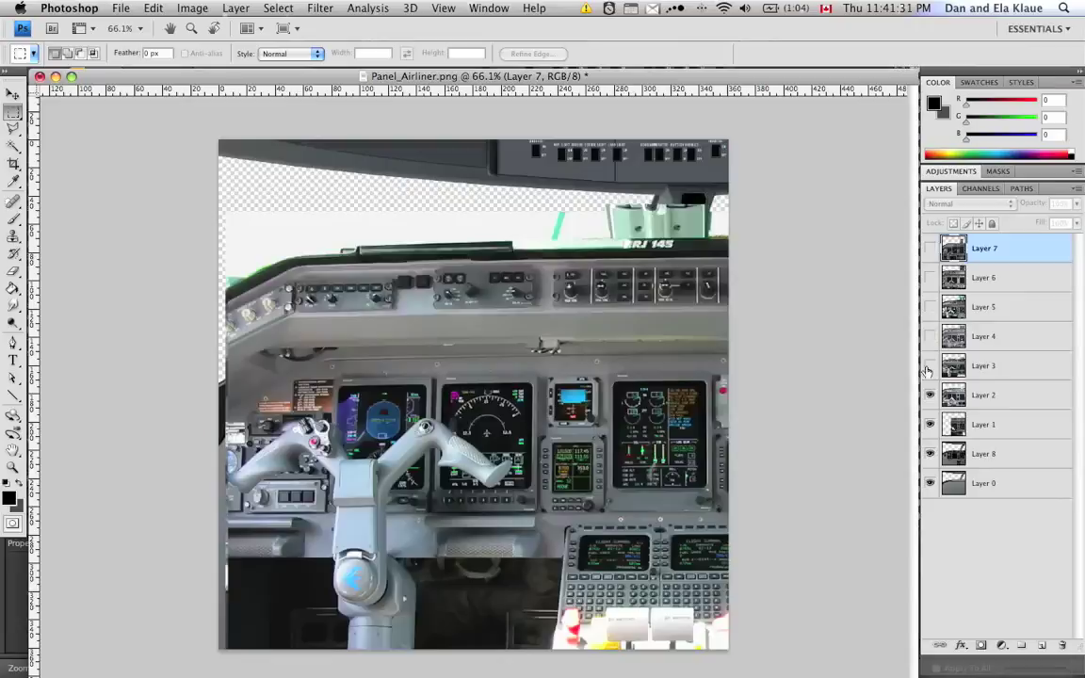
pyautogui.click(931, 365)
pyautogui.click(930, 394)
pyautogui.click(930, 423)
pyautogui.click(930, 454)
pyautogui.click(984, 454)
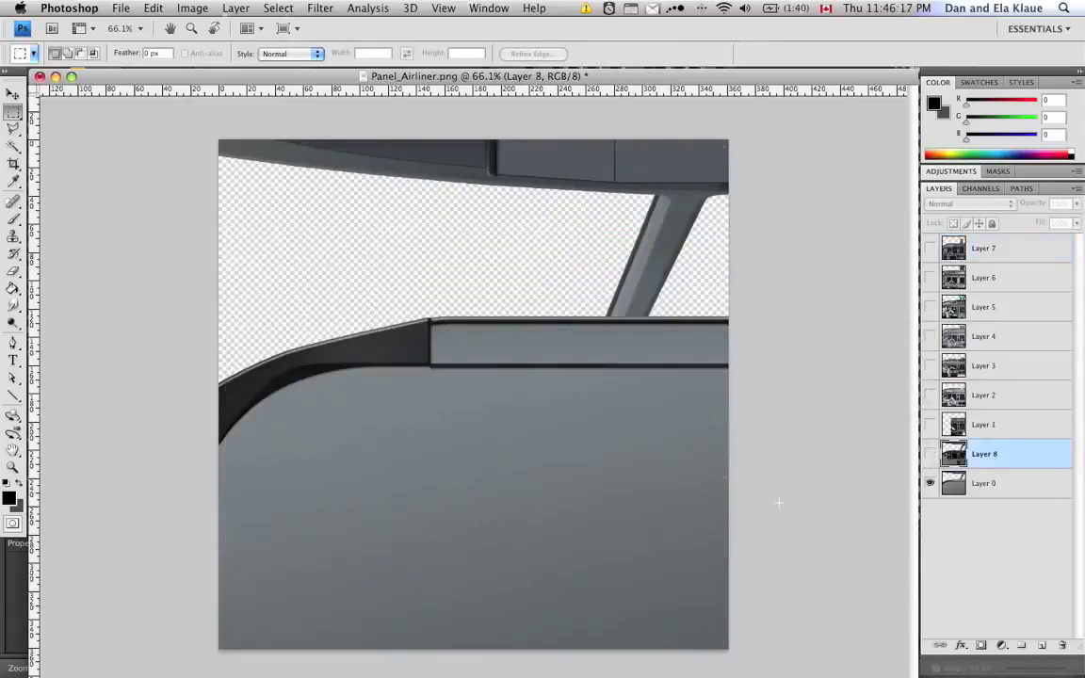
# Preview the cockpit photos on Layers 1 to 6 one at a time, hiding each again
pyautogui.click(930, 425)
pyautogui.click(931, 425)
pyautogui.click(930, 395)
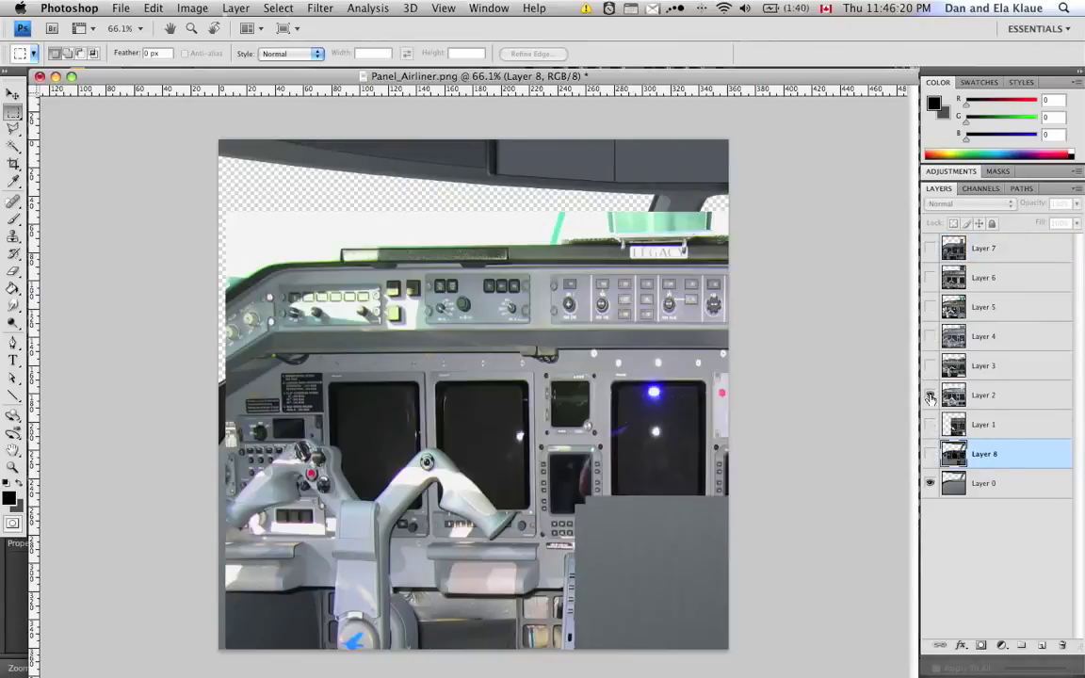
pyautogui.click(930, 396)
pyautogui.click(930, 365)
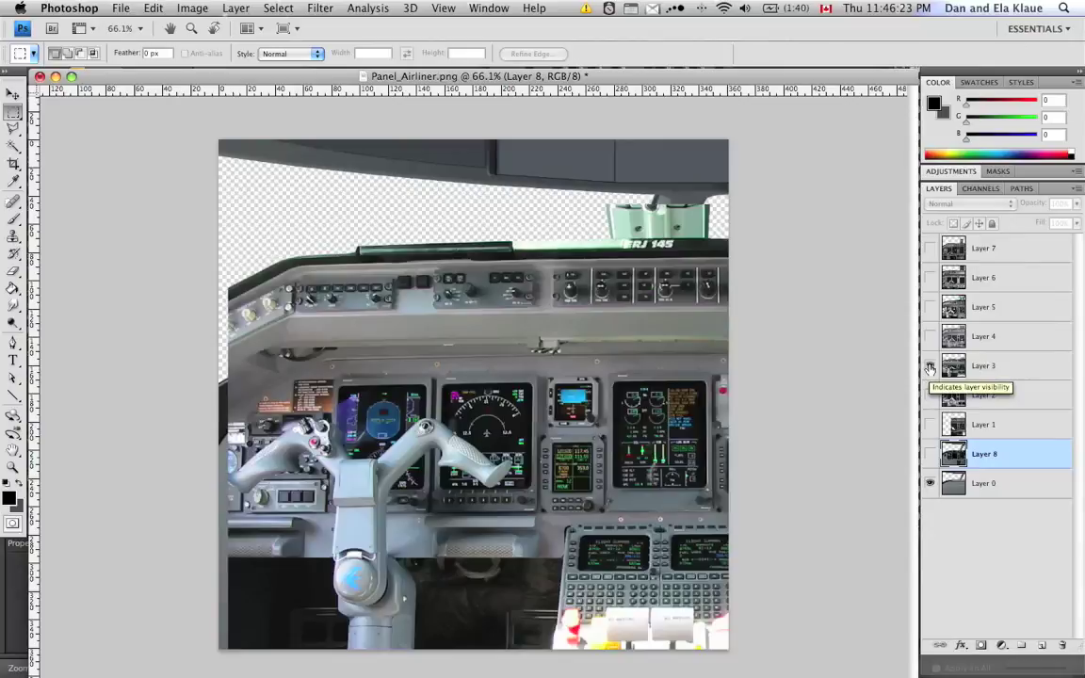
pyautogui.click(930, 366)
pyautogui.click(931, 336)
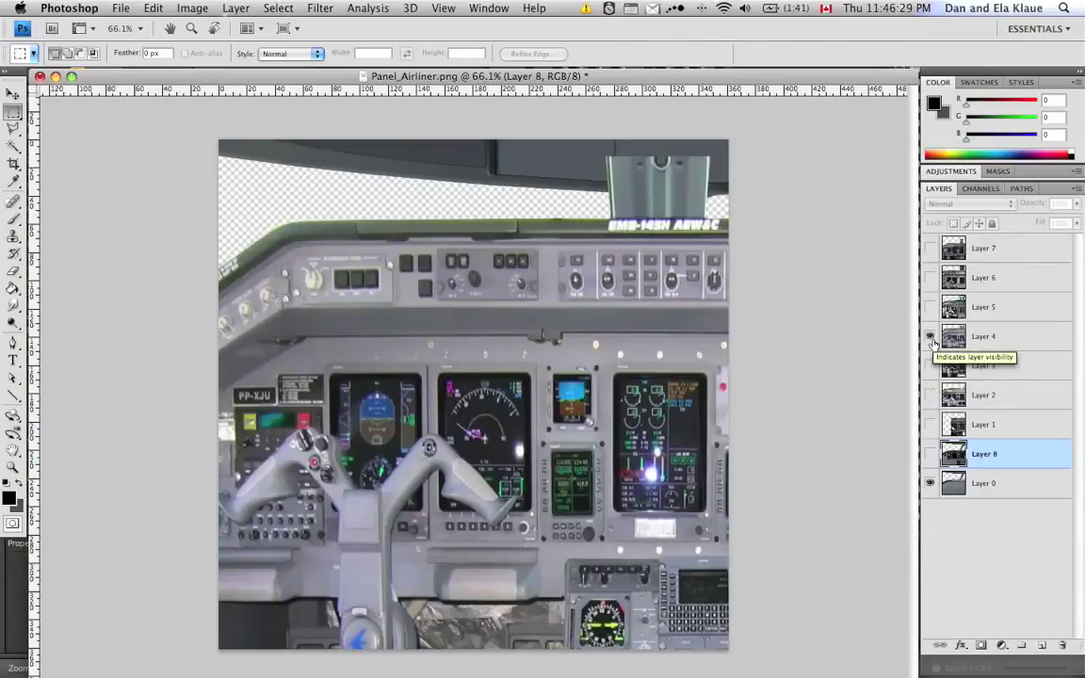
pyautogui.click(930, 336)
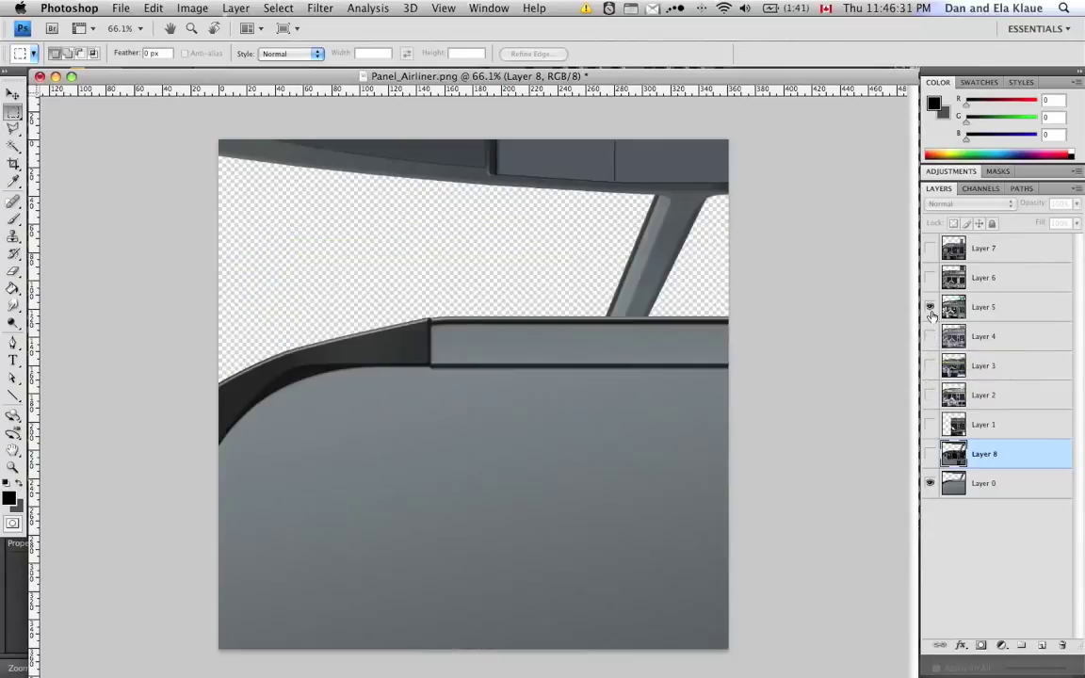
pyautogui.click(931, 307)
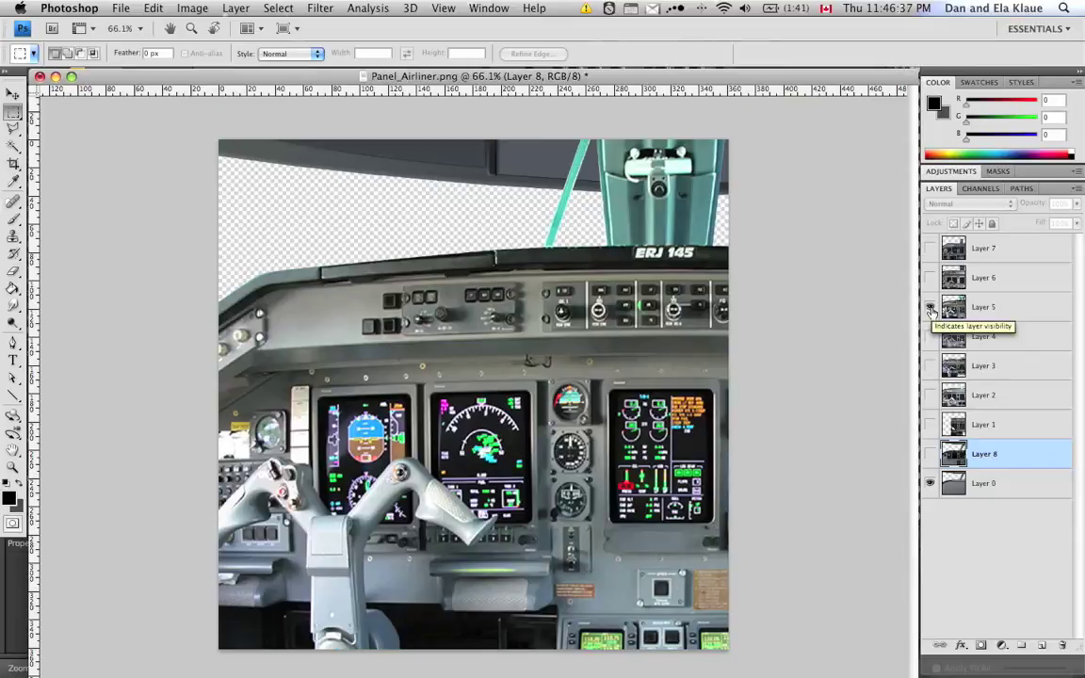
pyautogui.click(930, 307)
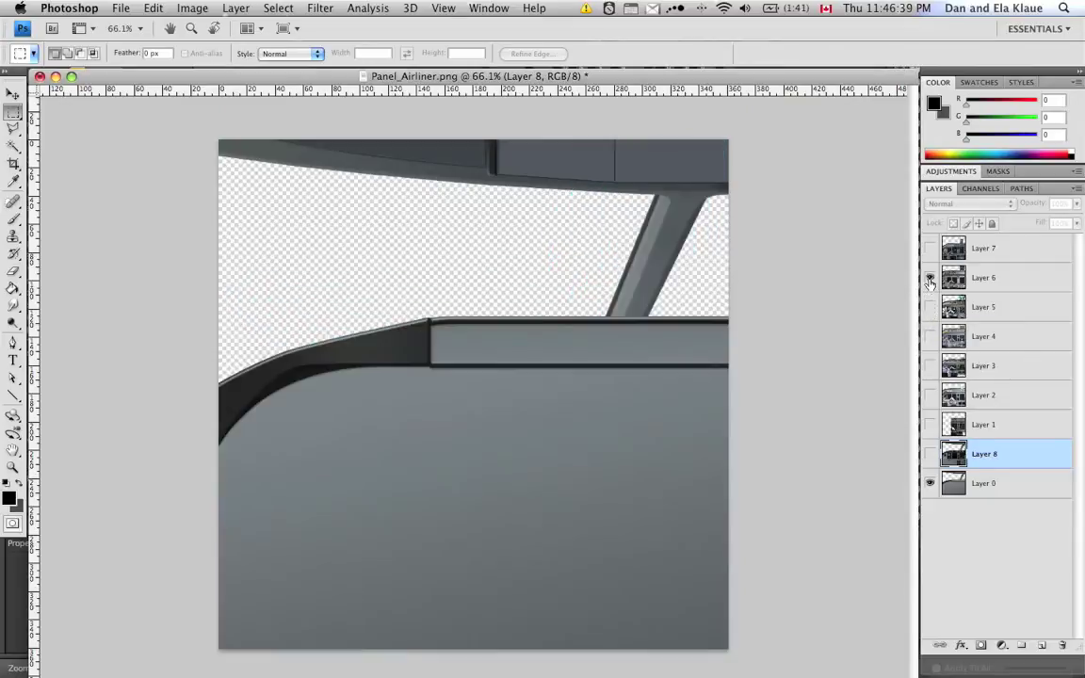
pyautogui.click(931, 278)
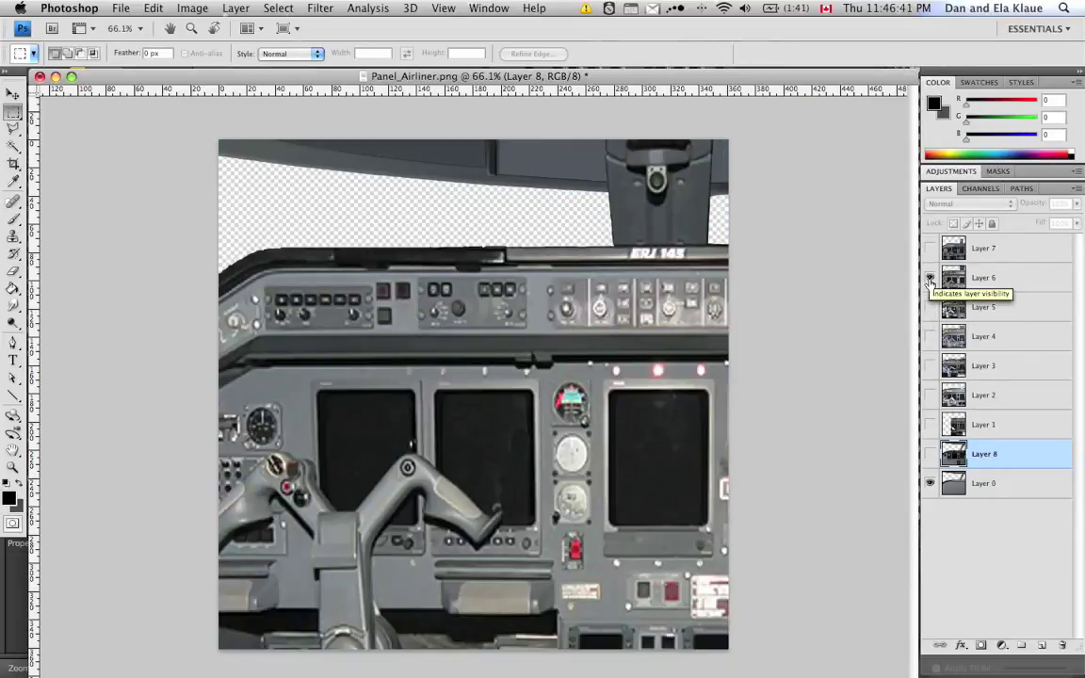
pyautogui.click(931, 277)
# Show Layer 7 and select it to reshape its window post
pyautogui.click(930, 248)
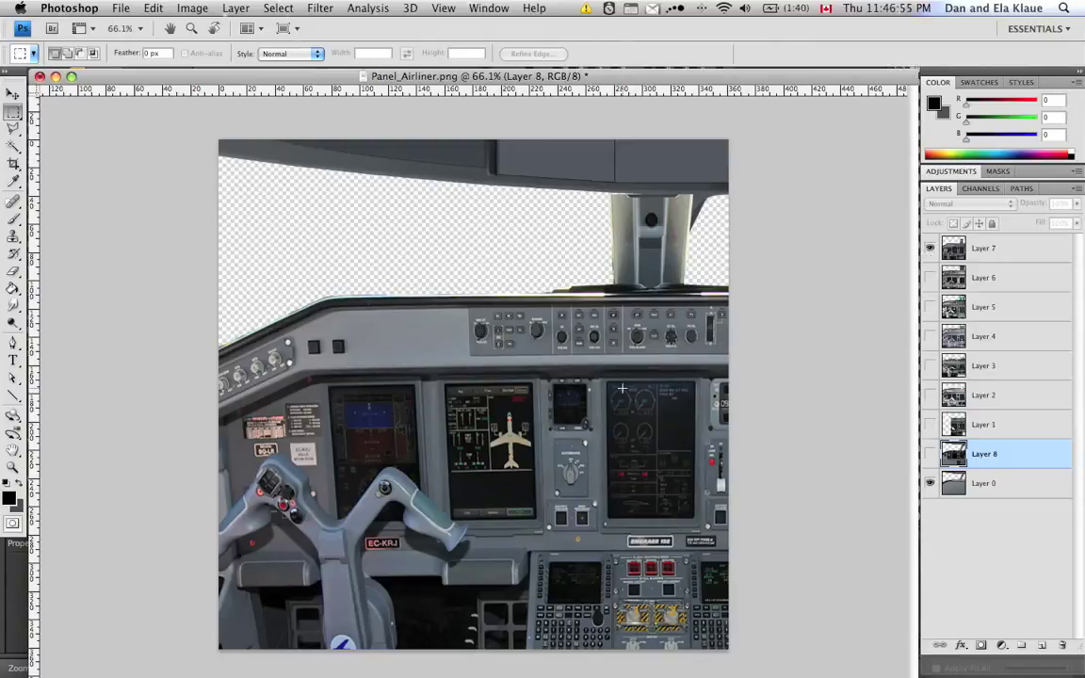
pyautogui.click(951, 251)
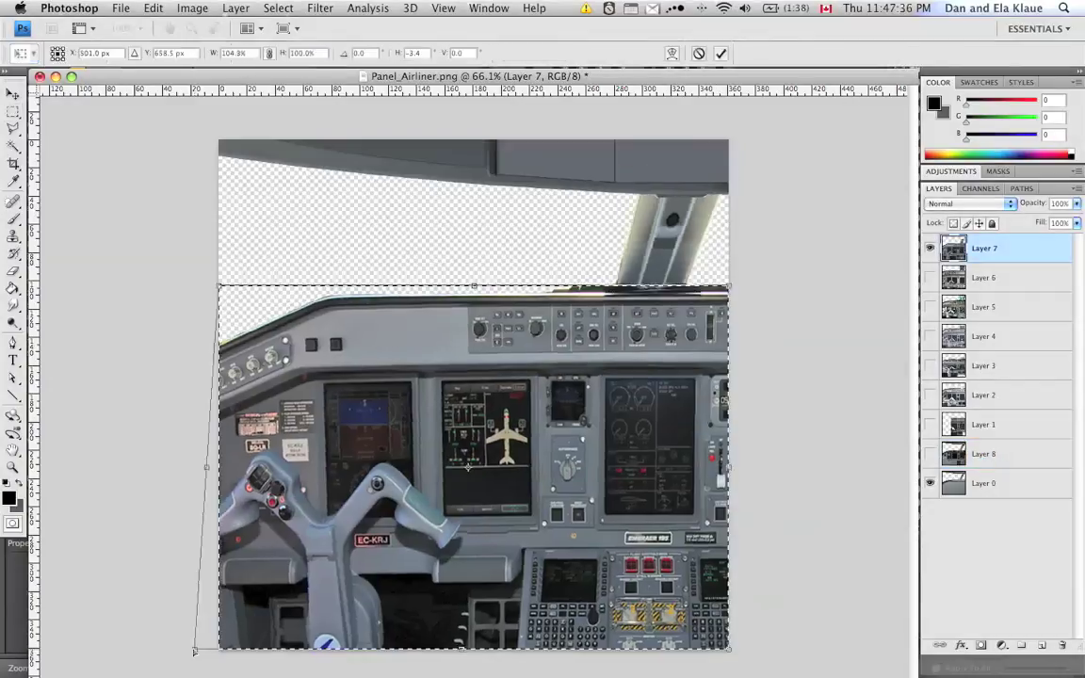
pyautogui.click(929, 454)
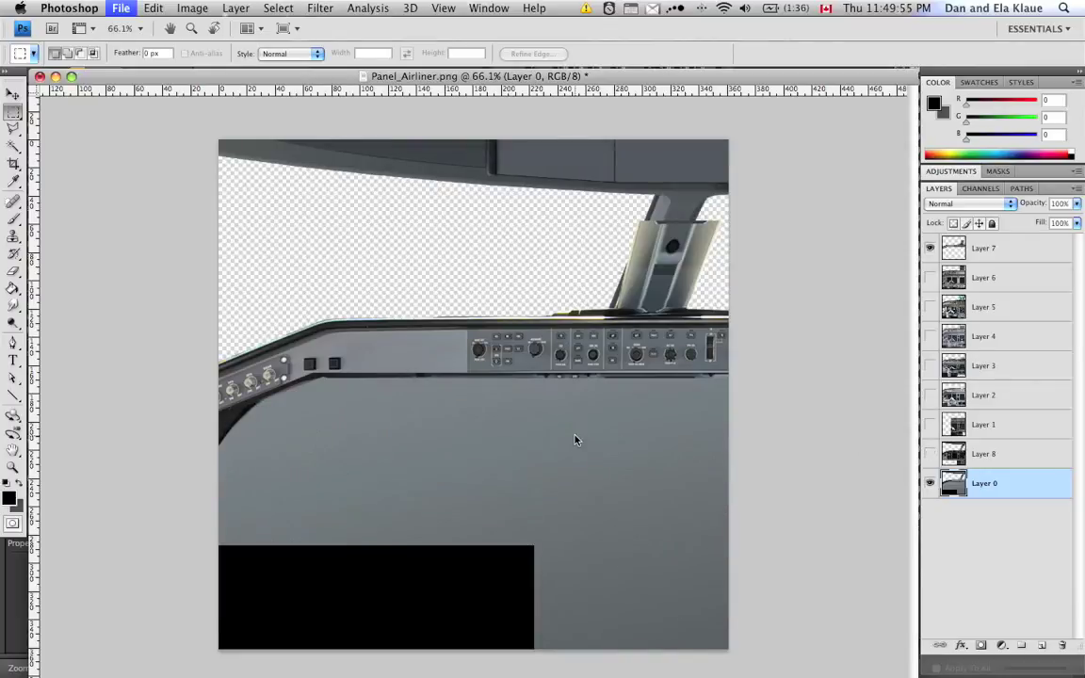
# Save the optimized image as panel.png in new ERJ140/cockpit/-PANELS- folders
pyautogui.click(659, 568)
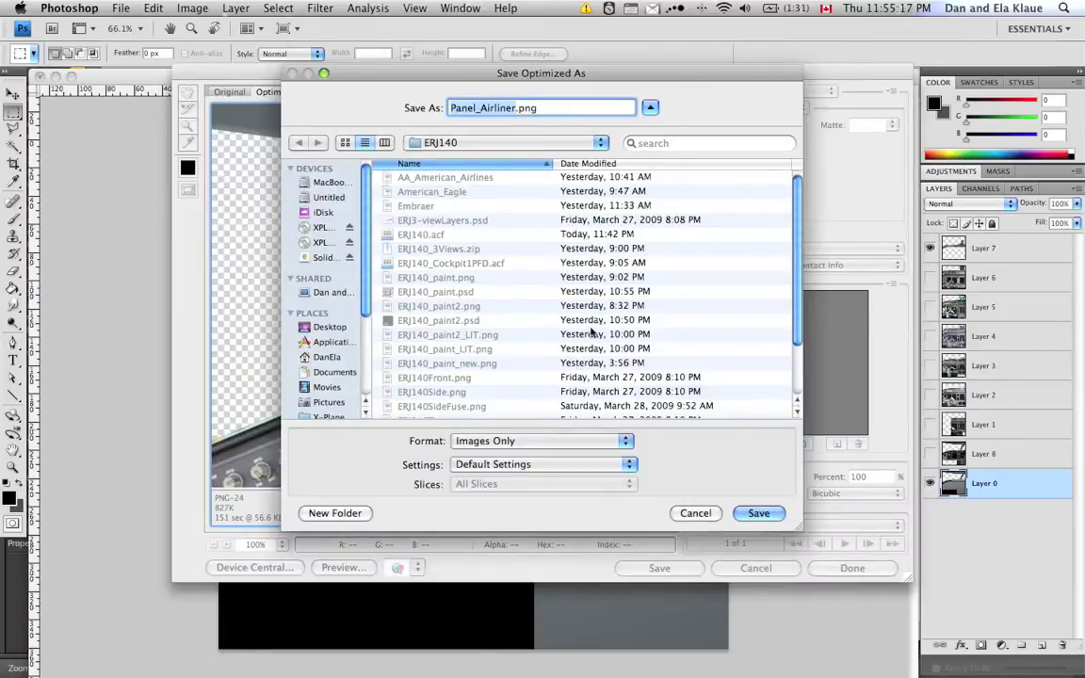
pyautogui.click(334, 512)
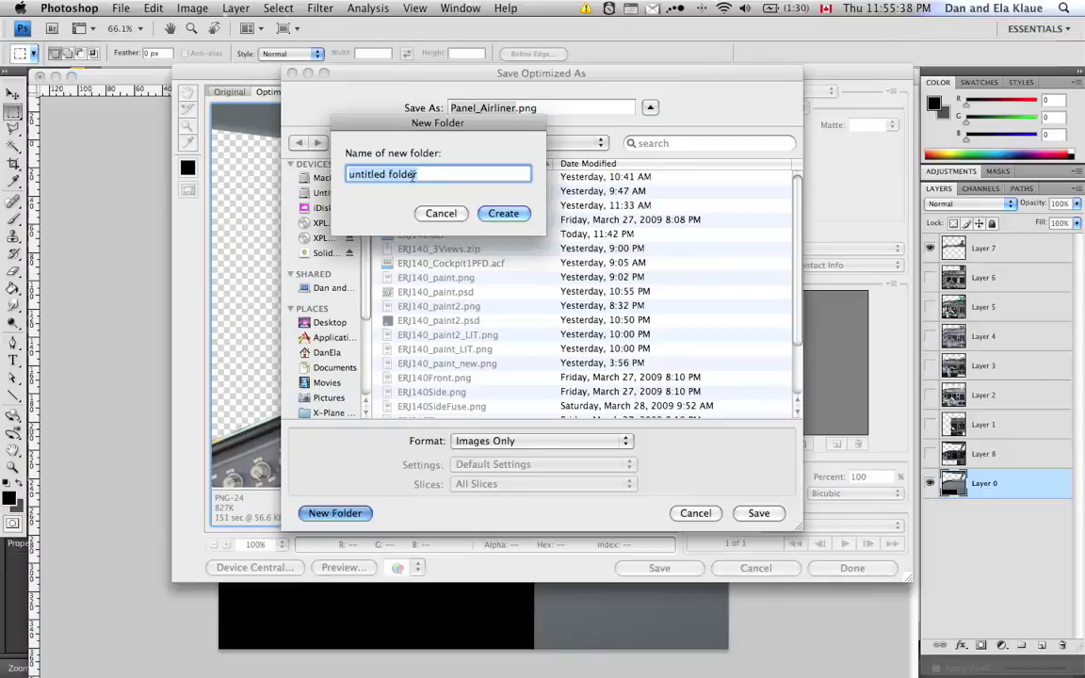
pyautogui.write('cockpit')
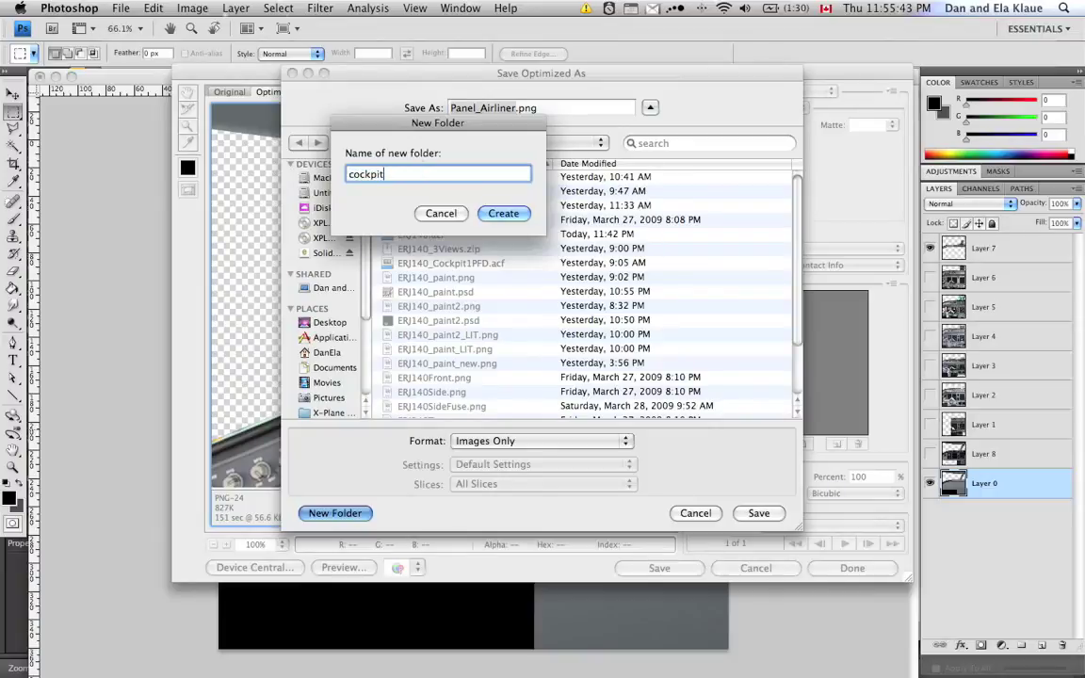
pyautogui.press('Return')
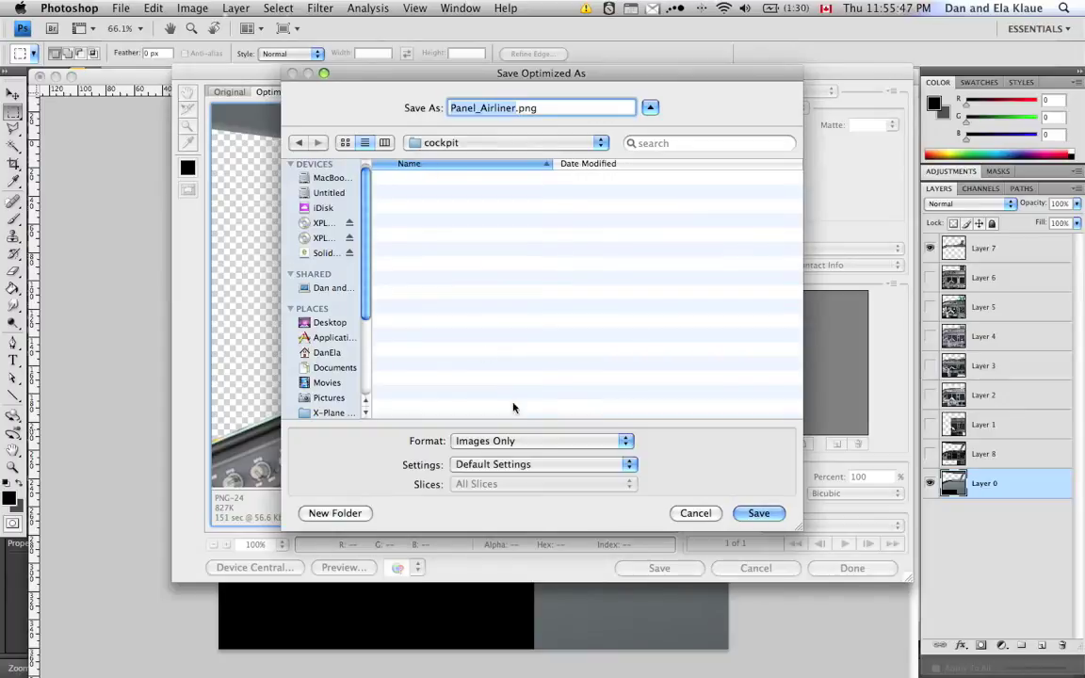
pyautogui.click(325, 514)
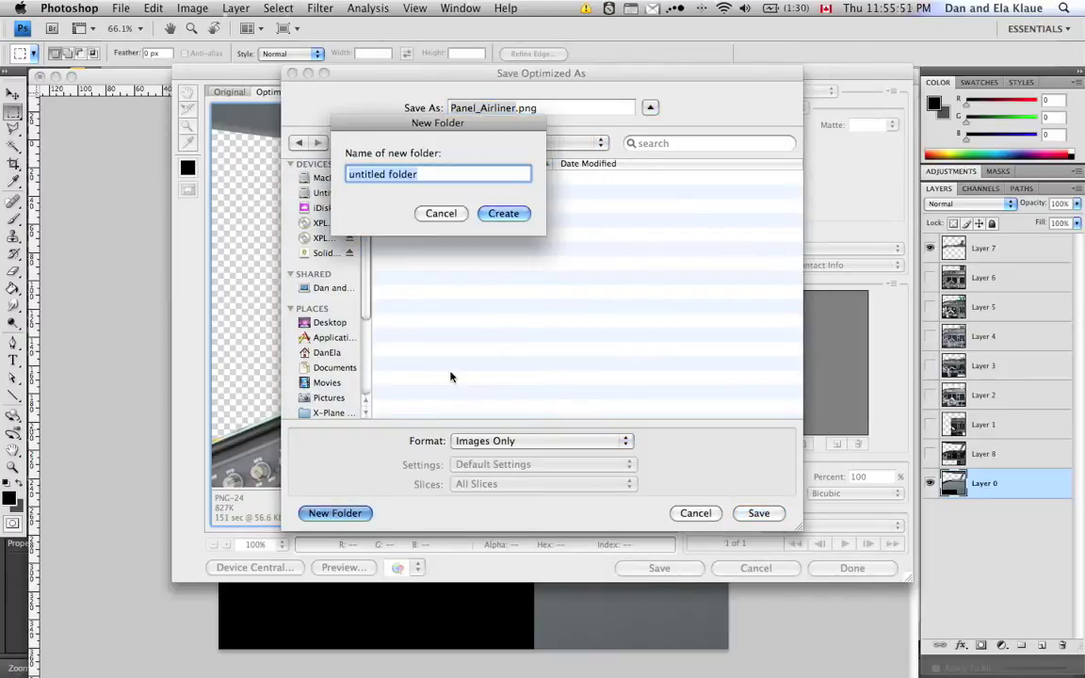
pyautogui.write('-PANELS-')
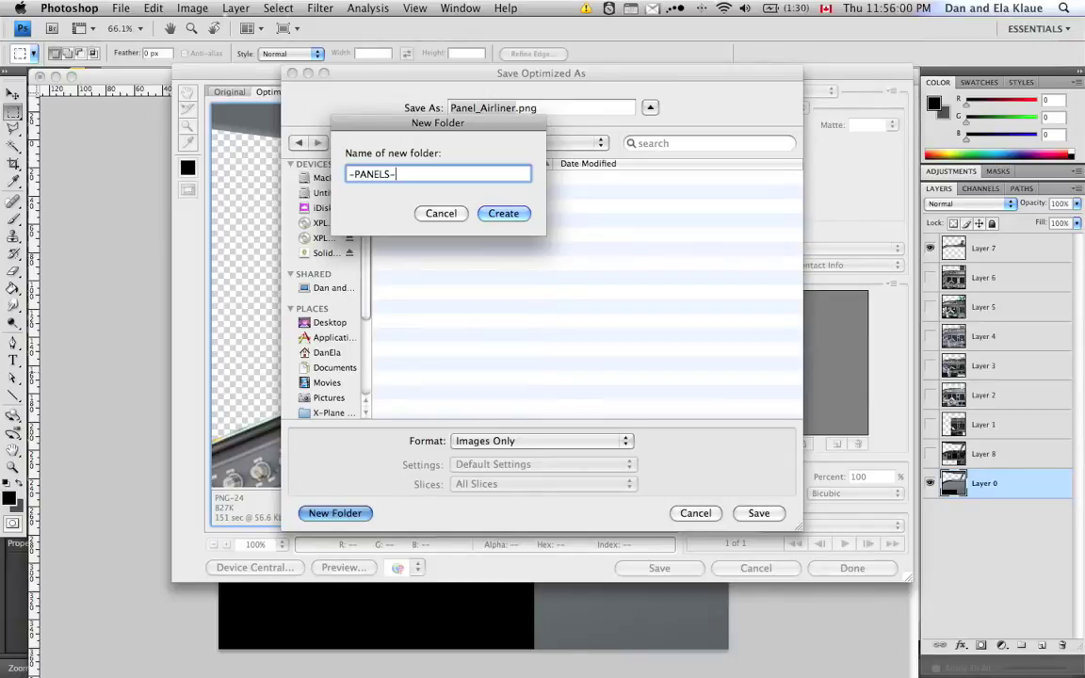
pyautogui.press('Return')
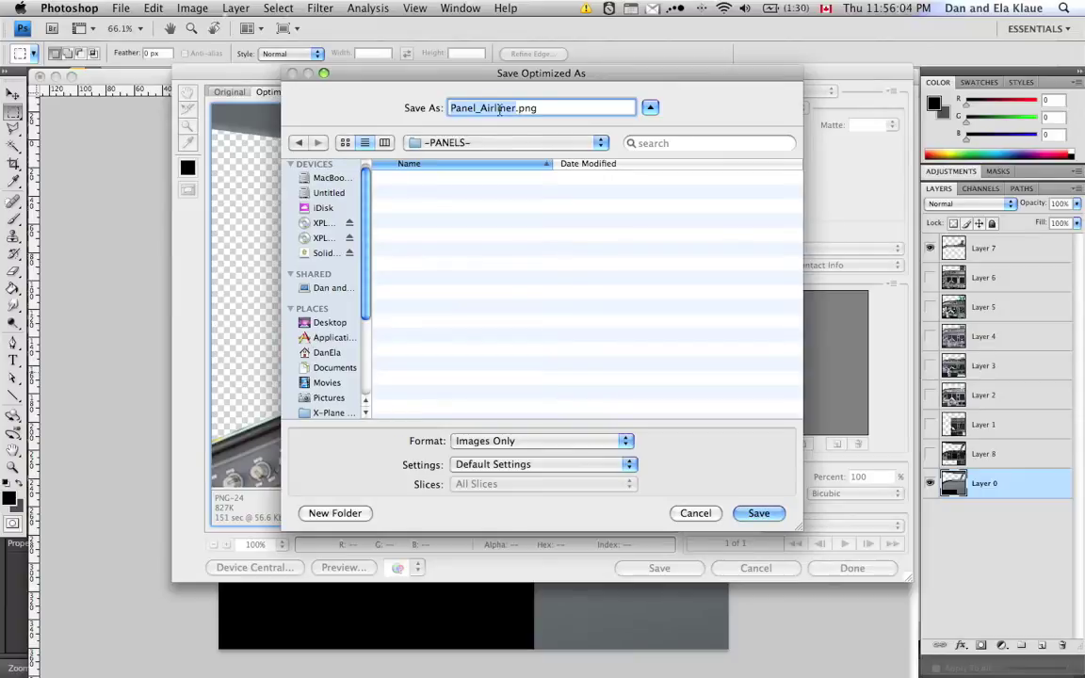
pyautogui.write('panel')
pyautogui.press('Return')
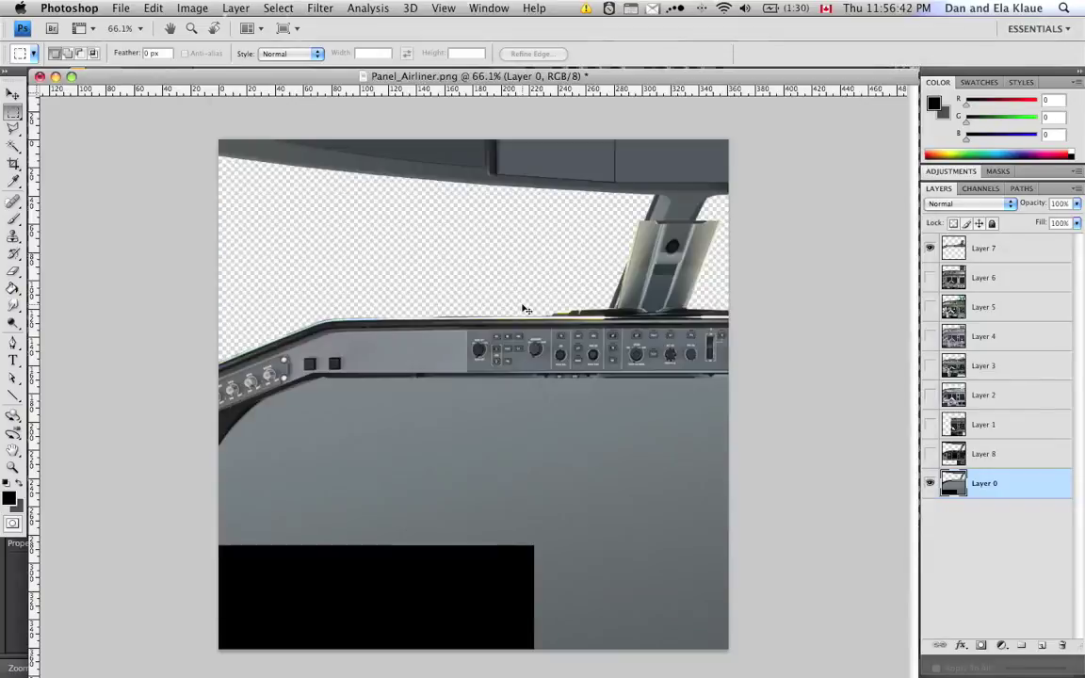
# Switch to Plane Maker and reload the panel PNG images from disk
pyautogui.press('super+Tab')
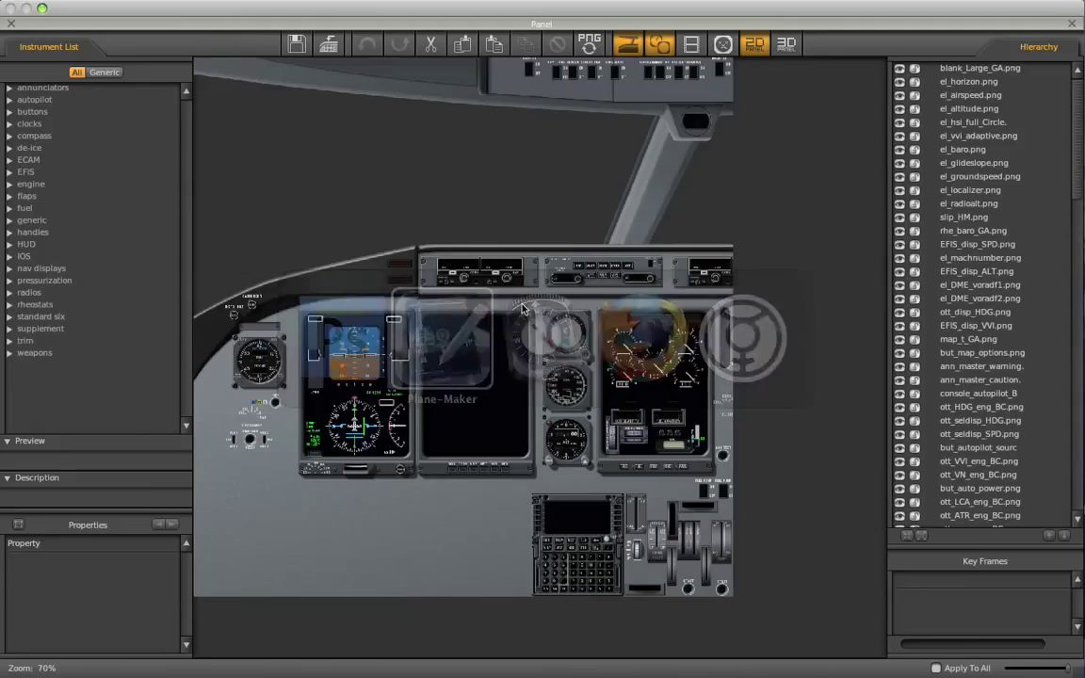
pyautogui.click(589, 43)
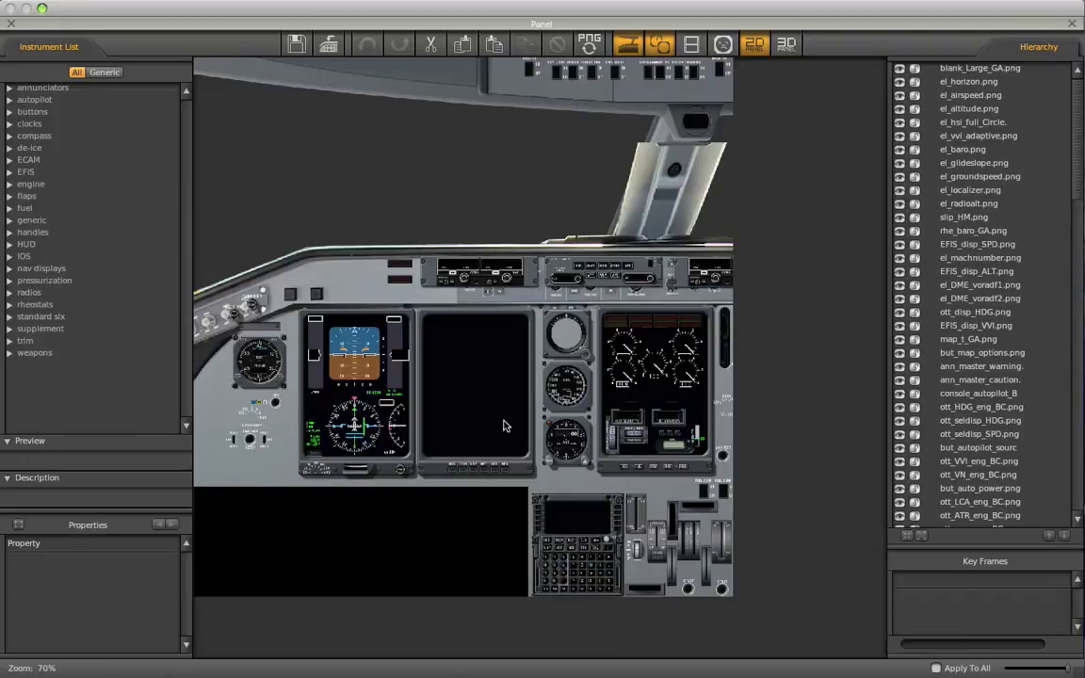
# Select the middle map display to find its image, map_t_GA.png, then switch to Path Finder
pyautogui.click(468, 411)
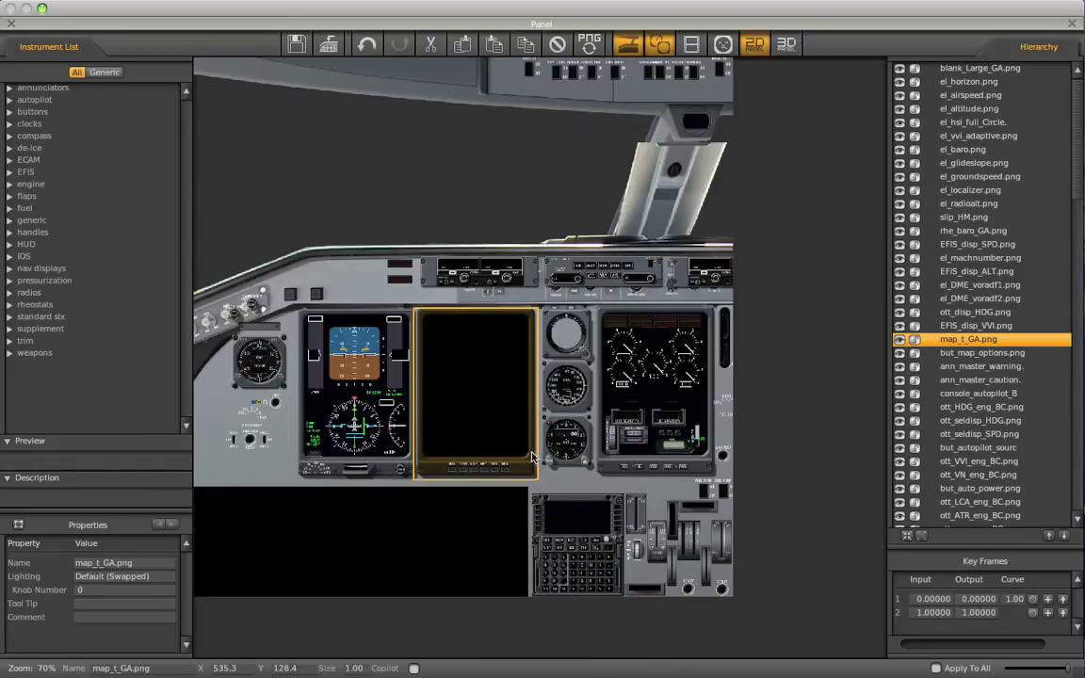
pyautogui.scroll(4, 528, 467)
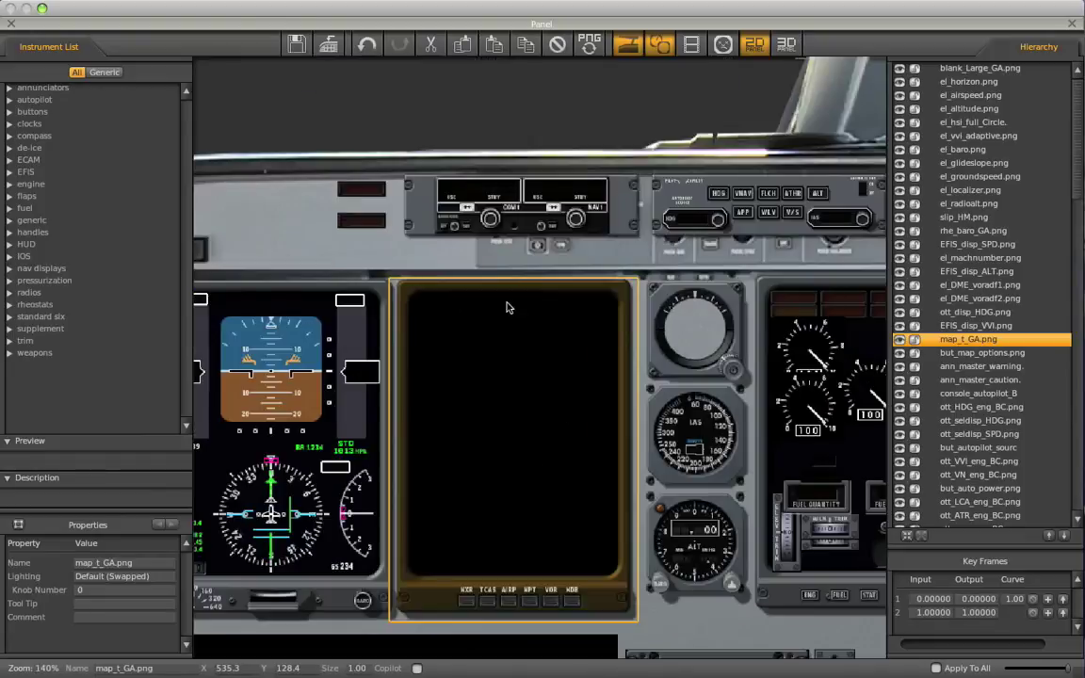
pyautogui.scroll(-2, 726, 462)
pyautogui.hscroll(2, 564, 436)
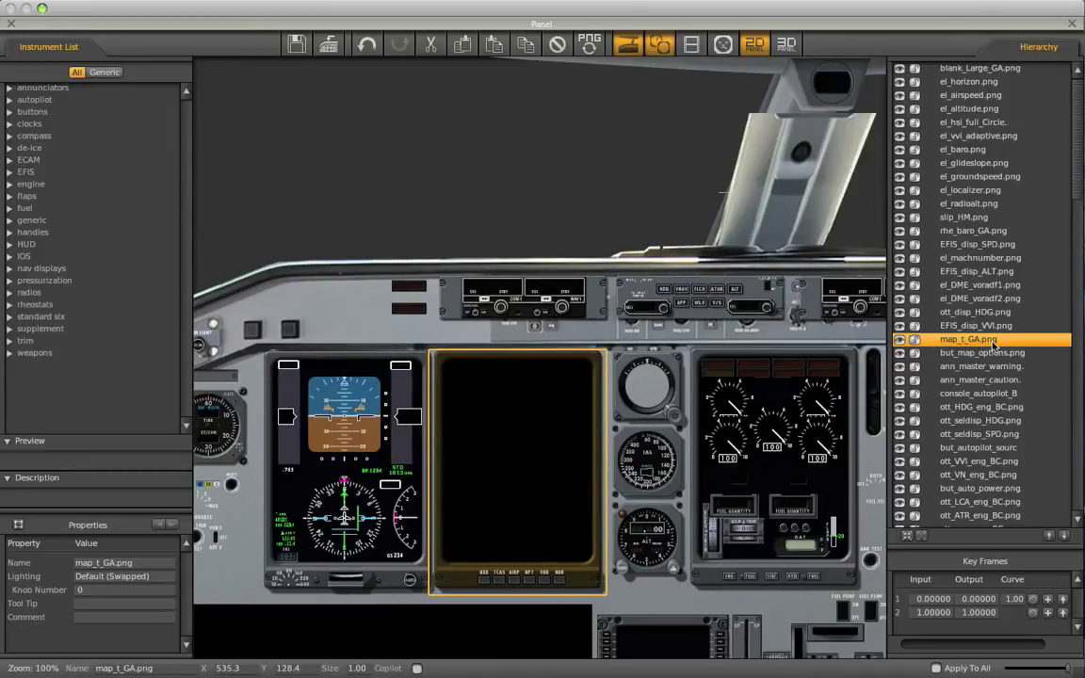
pyautogui.press('super+Tab')
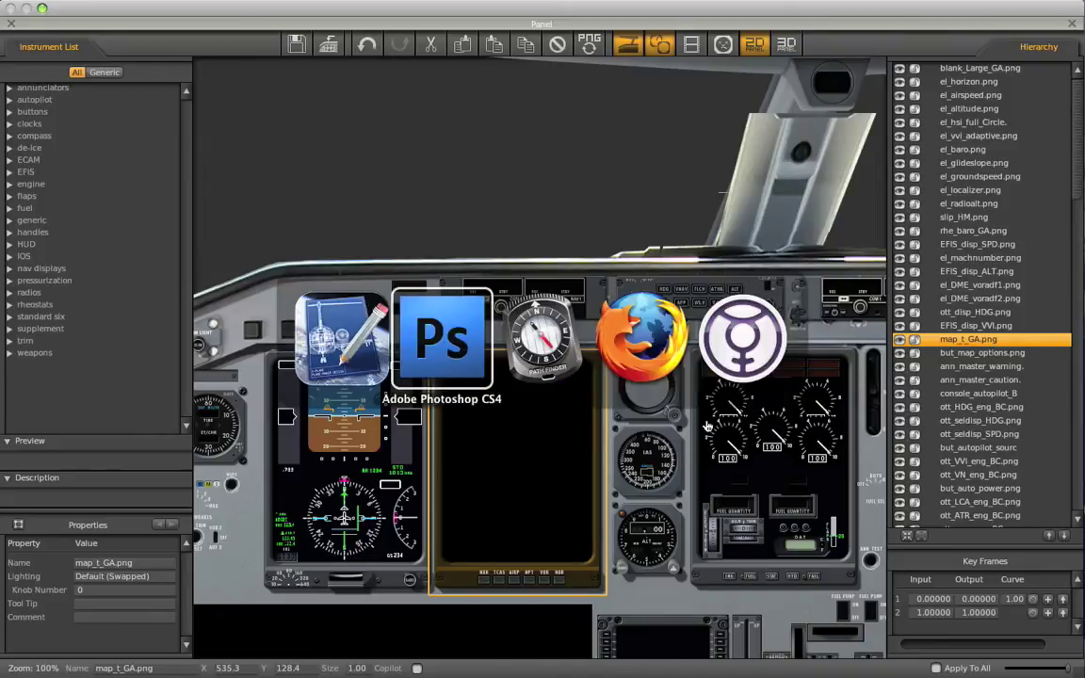
pyautogui.press('super+Tab')
# Browse into X-Plane Non-Beta's Resources > bitmaps > cockpit folder
pyautogui.click(169, 343)
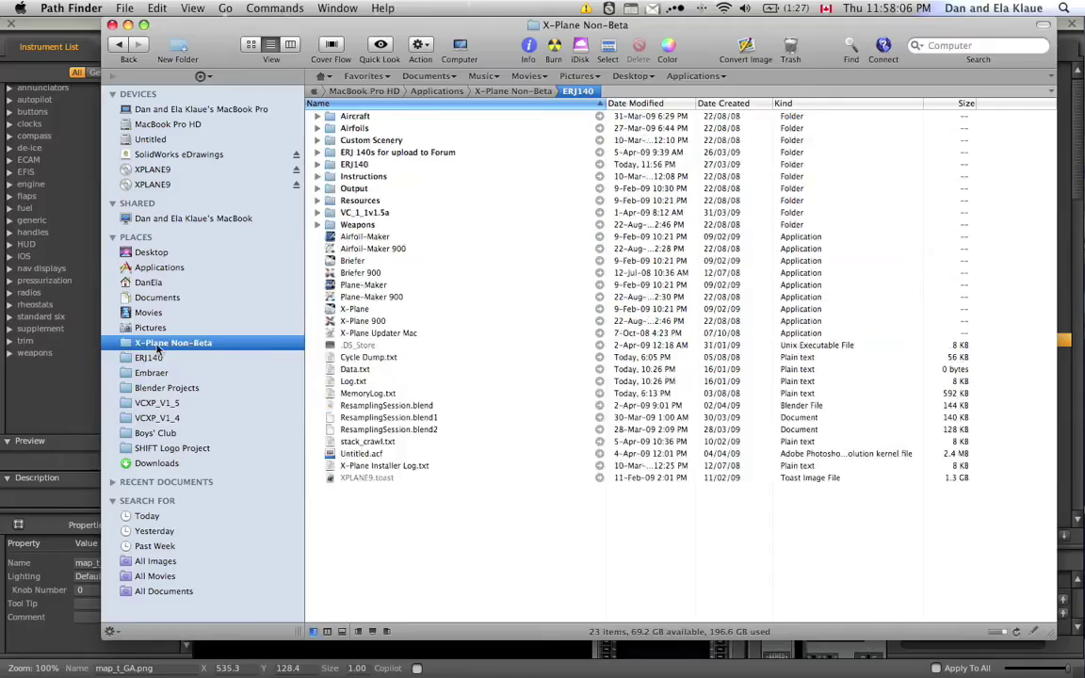
pyautogui.doubleClick(362, 201)
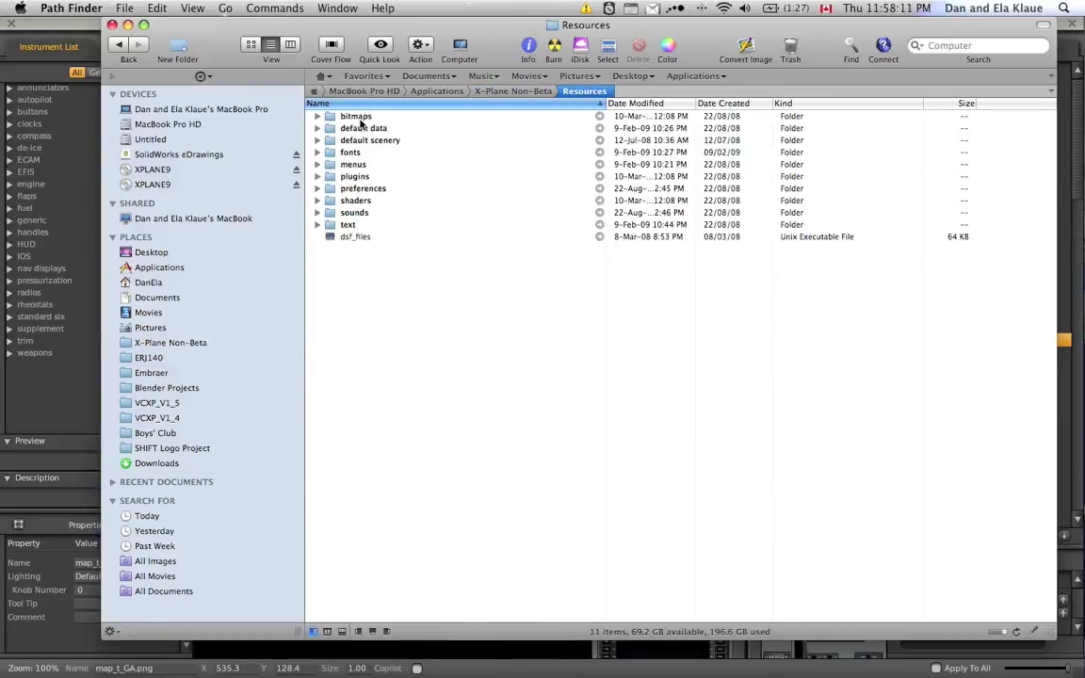
pyautogui.doubleClick(358, 117)
pyautogui.doubleClick(354, 116)
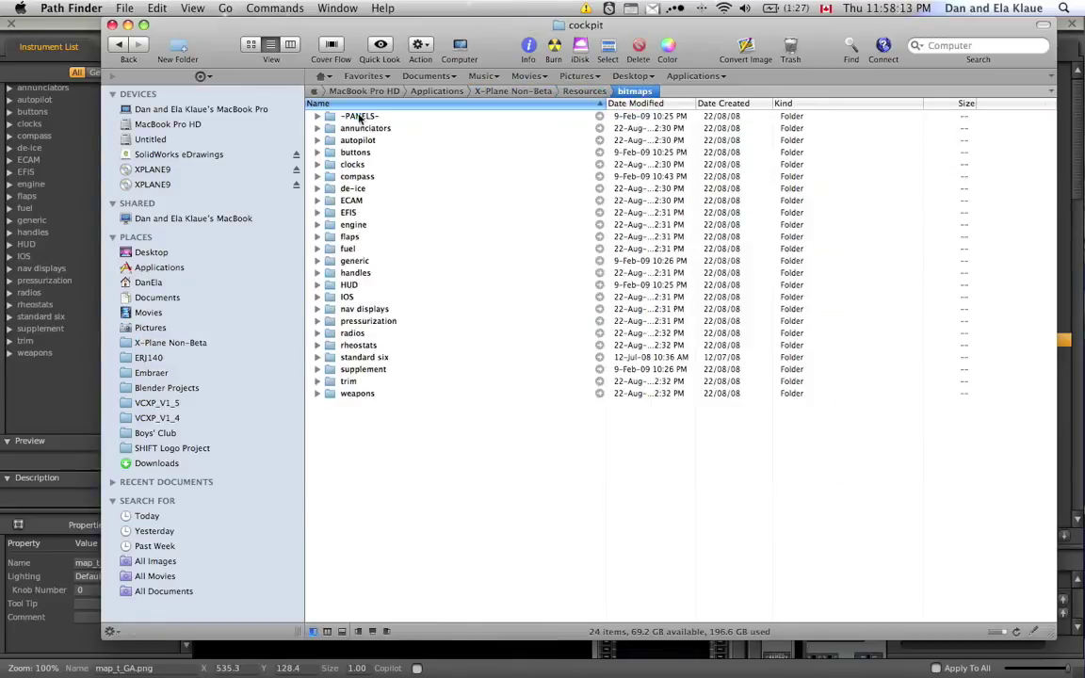
pyautogui.click(113, 45)
pyautogui.click(361, 119)
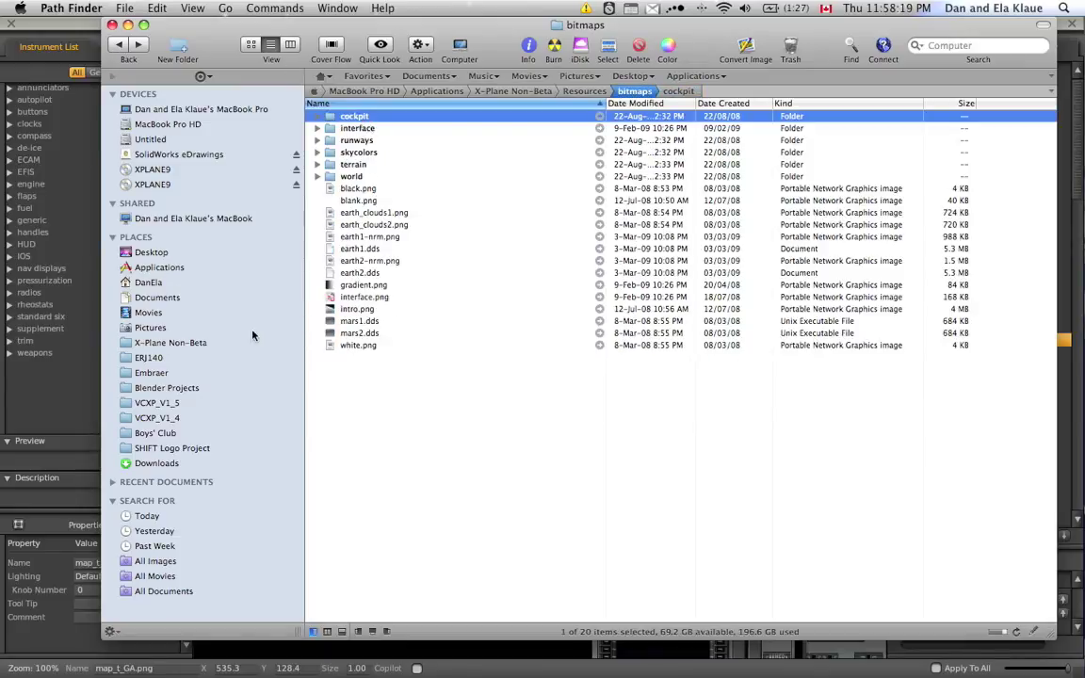
pyautogui.doubleClick(365, 119)
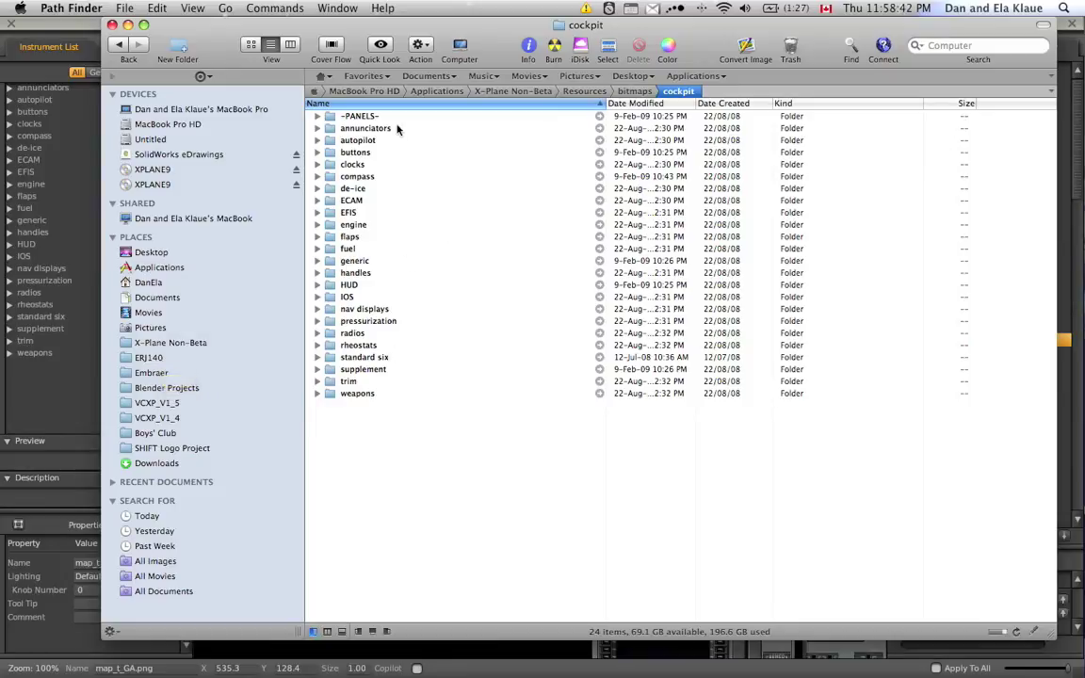
# Look over the cockpit subfolders, annunciators through weapons, then return to Plane Maker
pyautogui.moveTo(428, 130); pyautogui.dragTo(394, 442)
pyautogui.click(393, 442)
pyautogui.press('super+Tab')
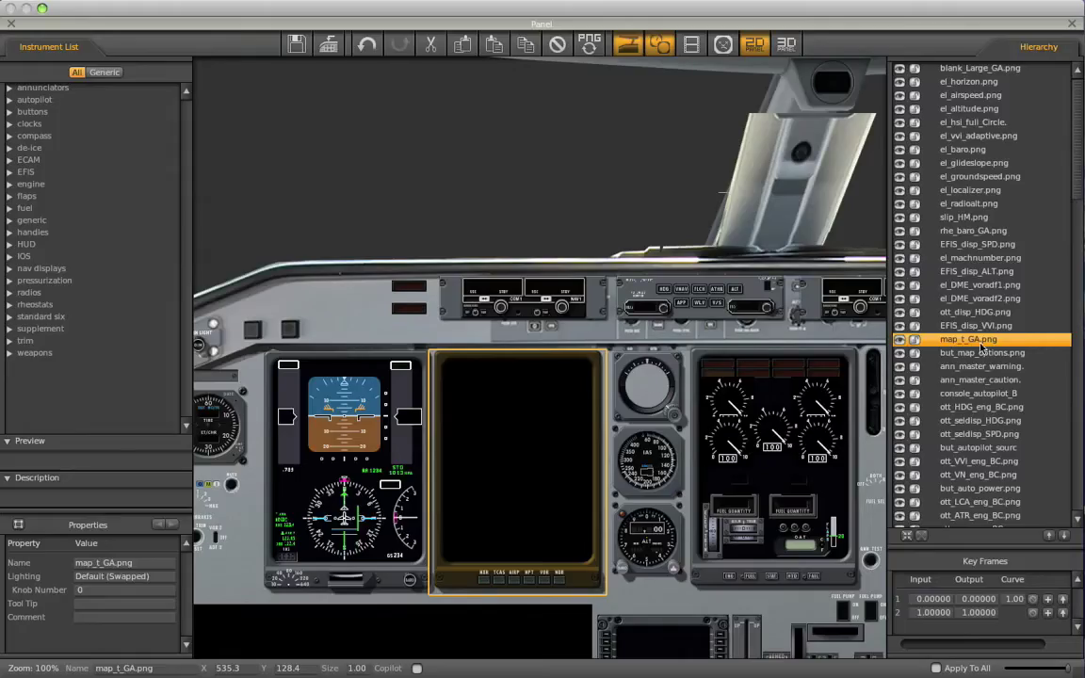
# Find map_t_GA.png in cockpit/EFIS/EFIS maps and preview it as a plain black screen
pyautogui.press('super+Tab')
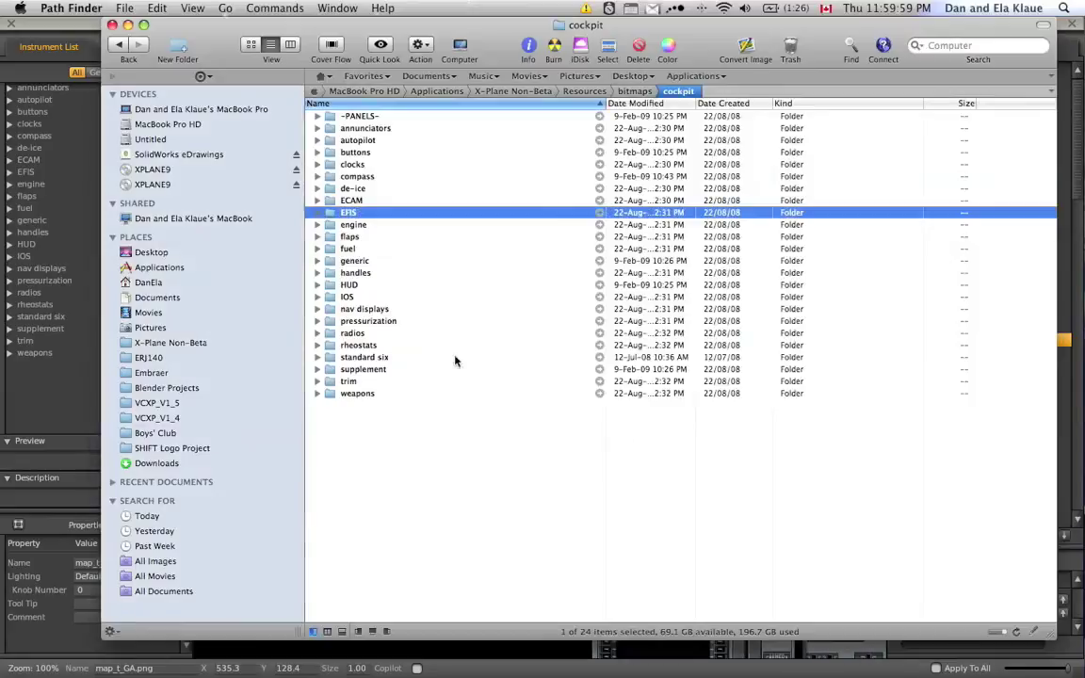
pyautogui.click(318, 213)
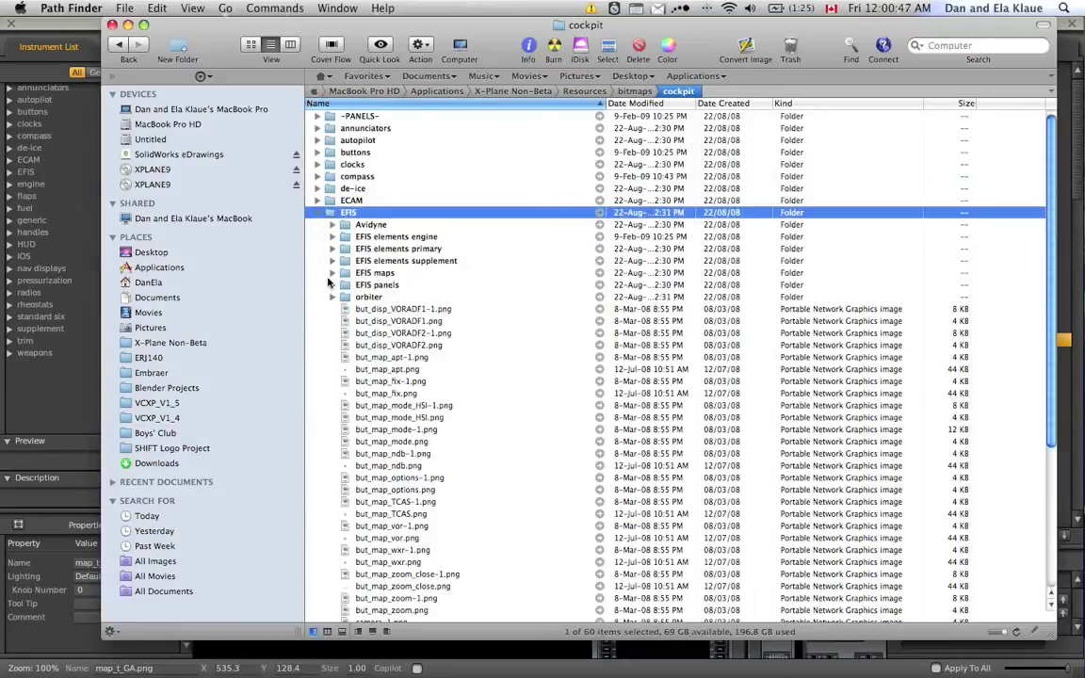
pyautogui.click(335, 273)
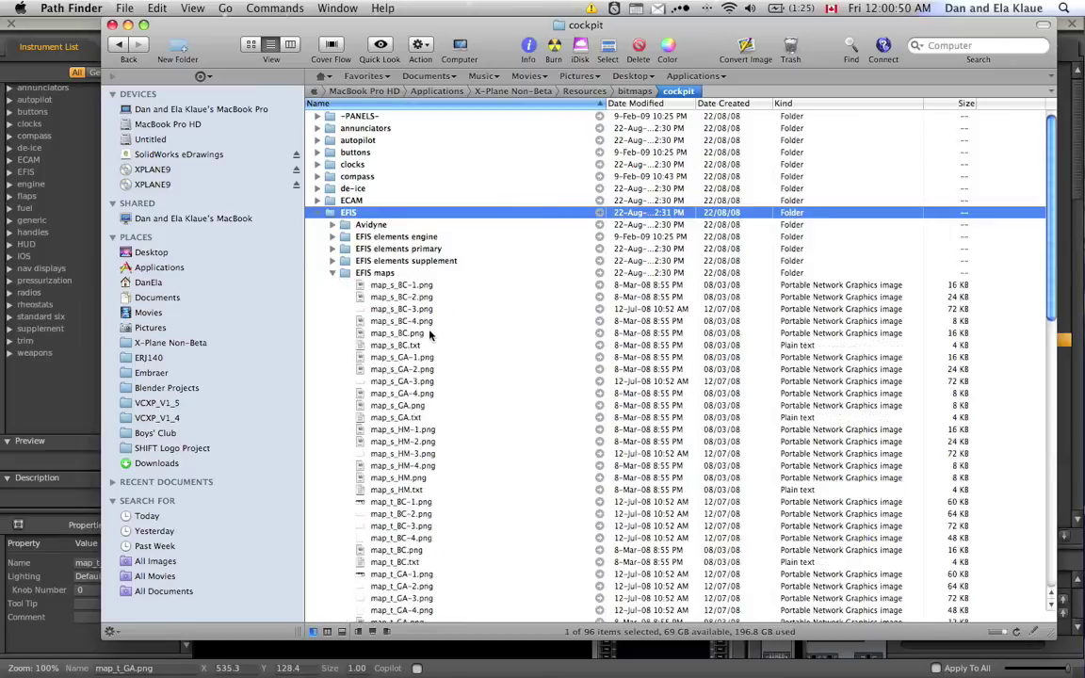
pyautogui.click(400, 406)
pyautogui.scroll(-3, 437, 436)
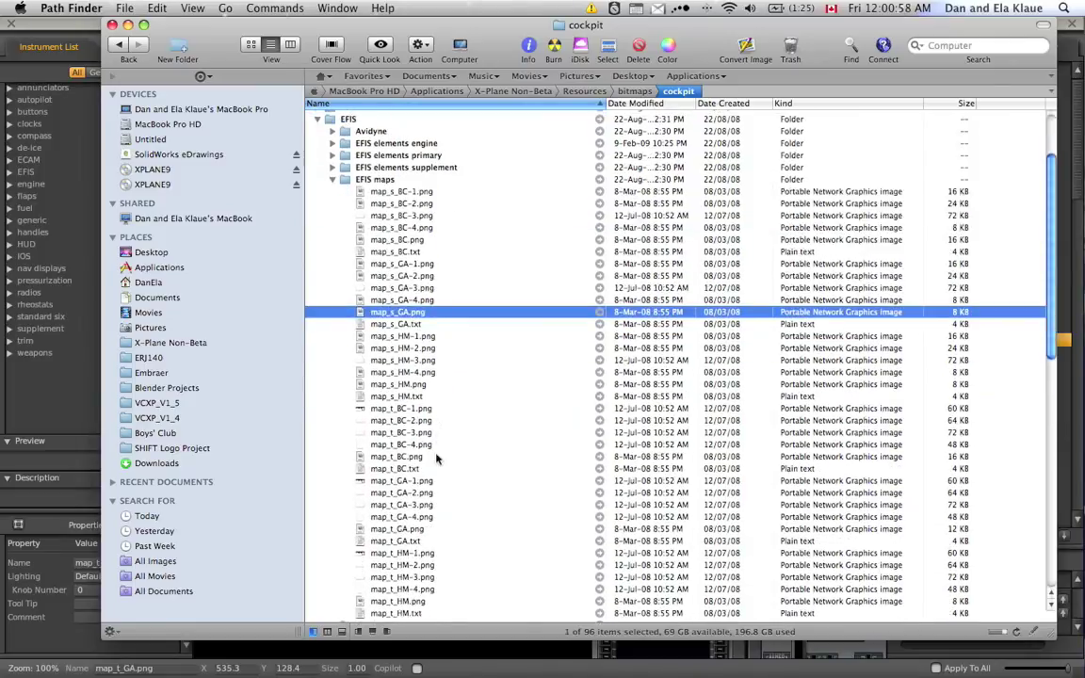
pyautogui.click(432, 530)
pyautogui.press('space')
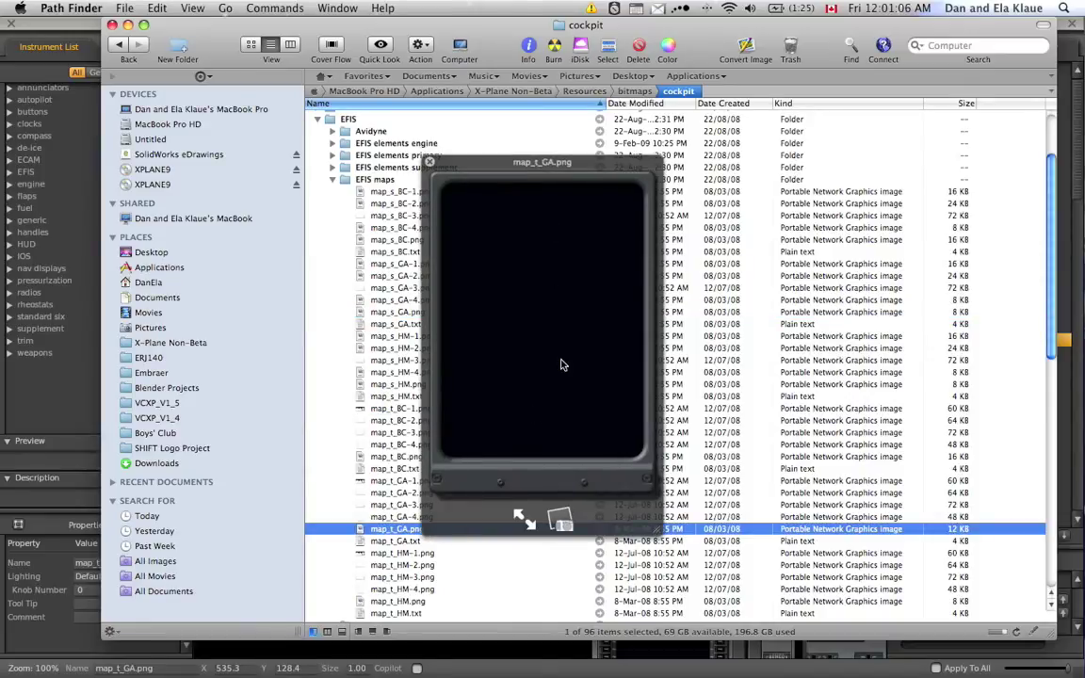
pyautogui.press('space')
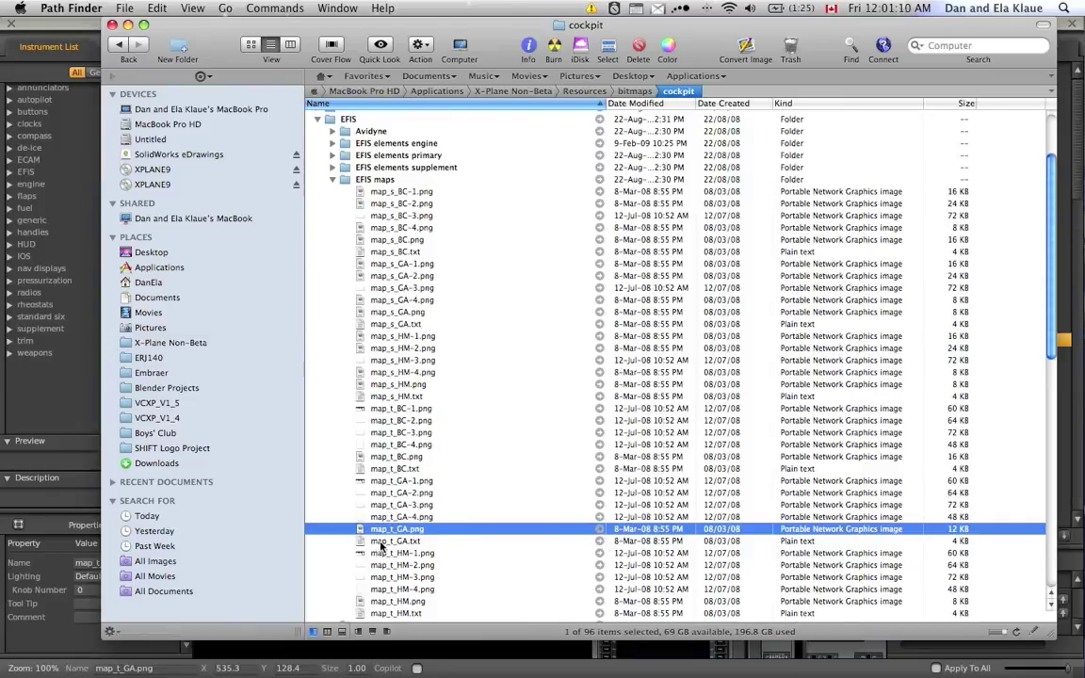
# Open a second Path Finder window showing ERJ140's cockpit folder
pyautogui.press('super+n')
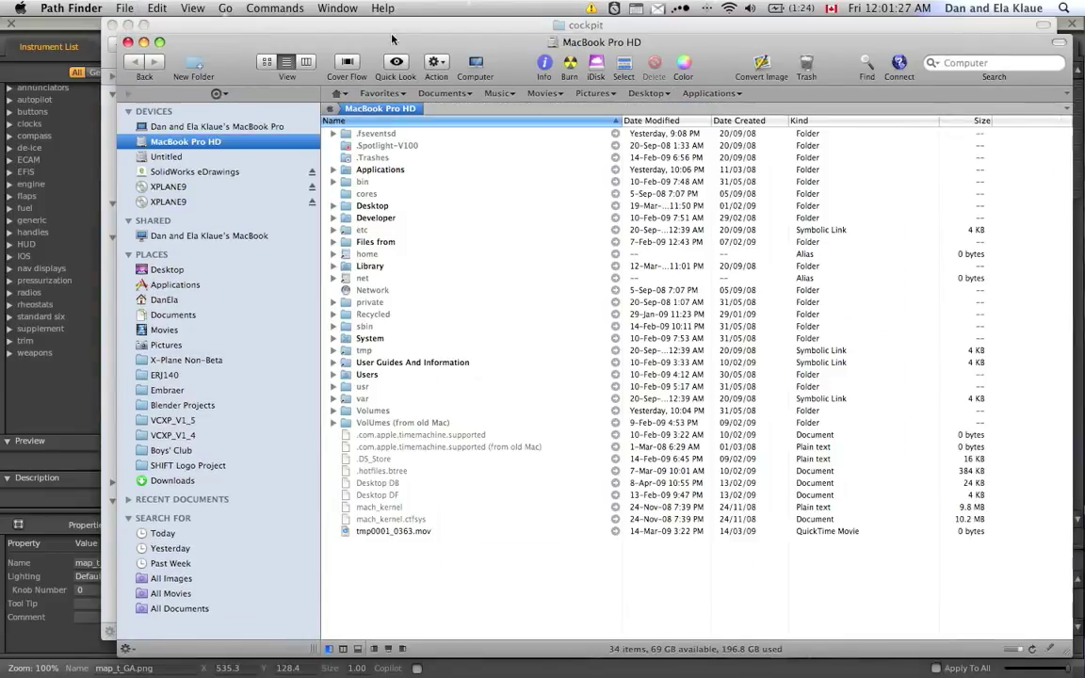
pyautogui.moveTo(393, 39); pyautogui.dragTo(757, 23)
pyautogui.click(528, 359)
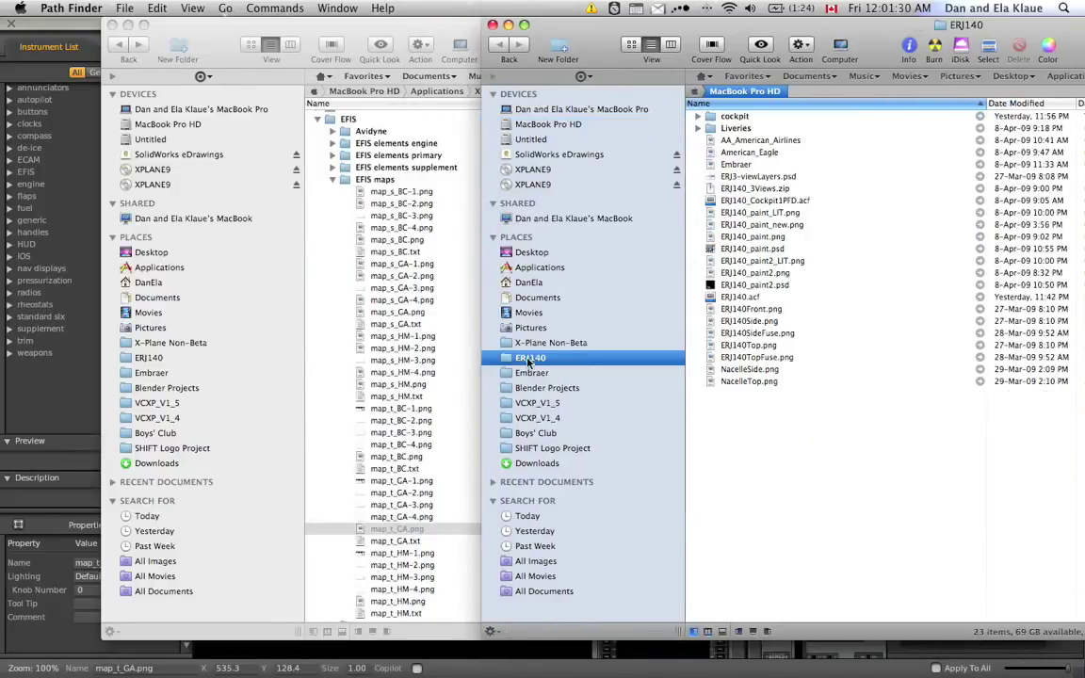
pyautogui.doubleClick(737, 116)
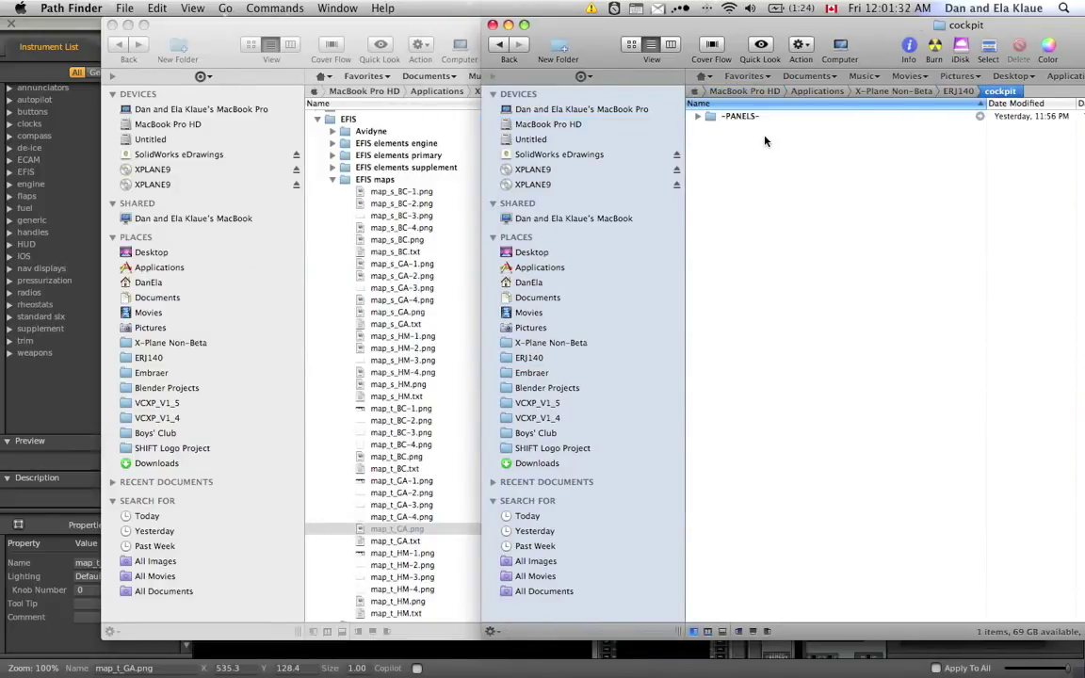
pyautogui.moveTo(657, 28); pyautogui.dragTo(656, 139)
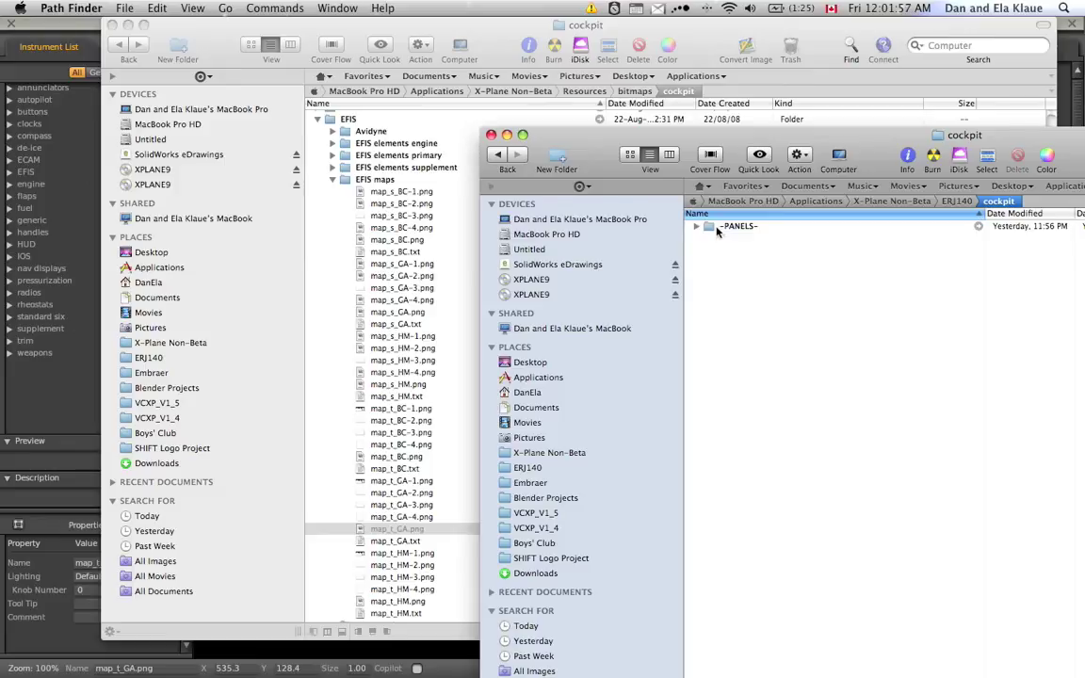
pyautogui.scroll(5, 344, 232)
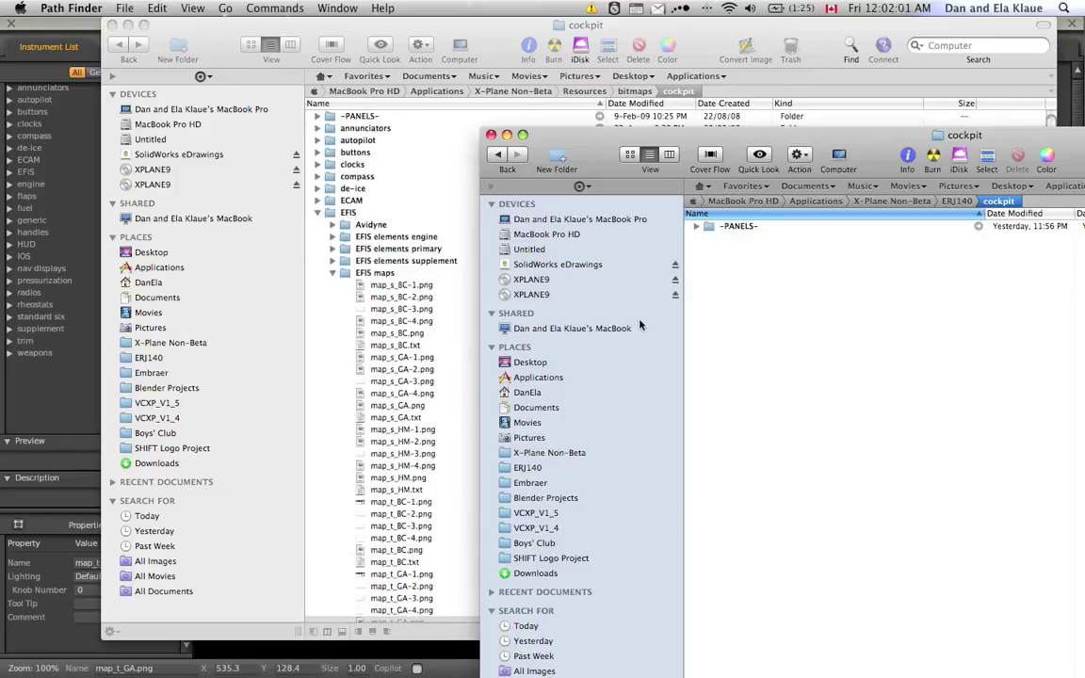
# Create an EFIS folder in cockpit with an EFIS maps folder inside it
pyautogui.press('super+shift+n')
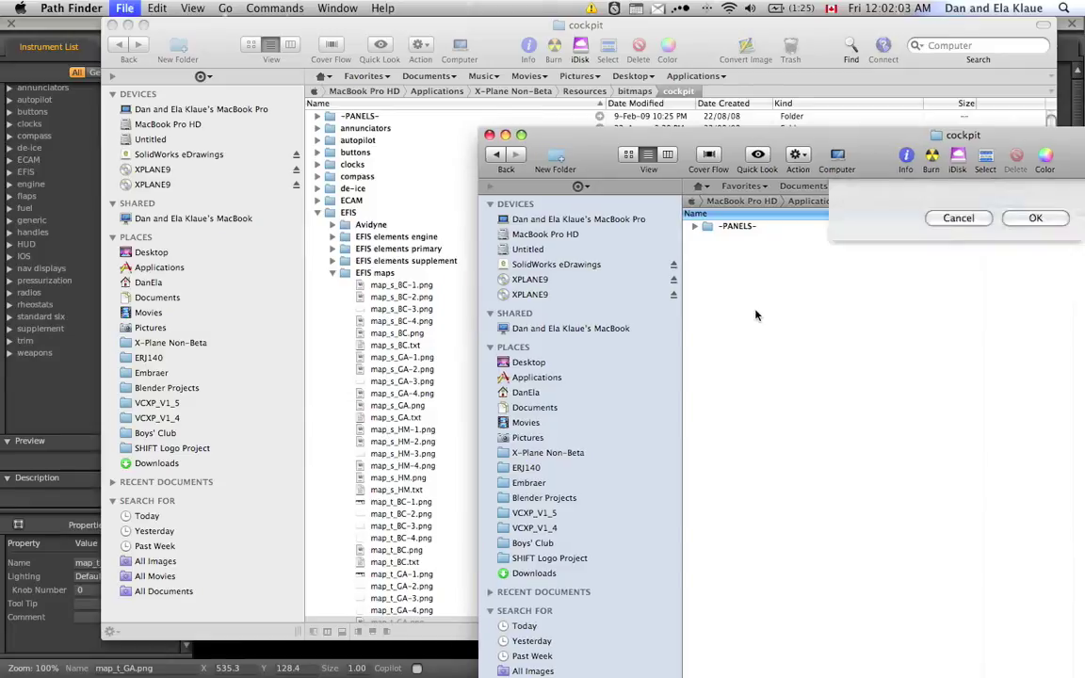
pyautogui.write('EFIS')
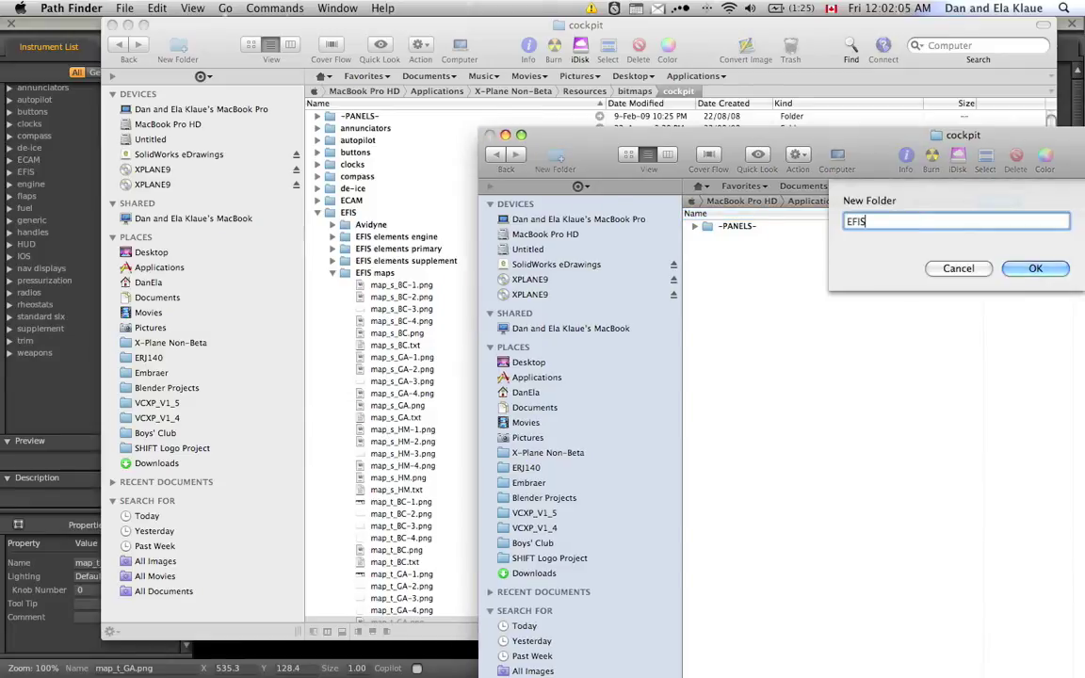
pyautogui.press('Return')
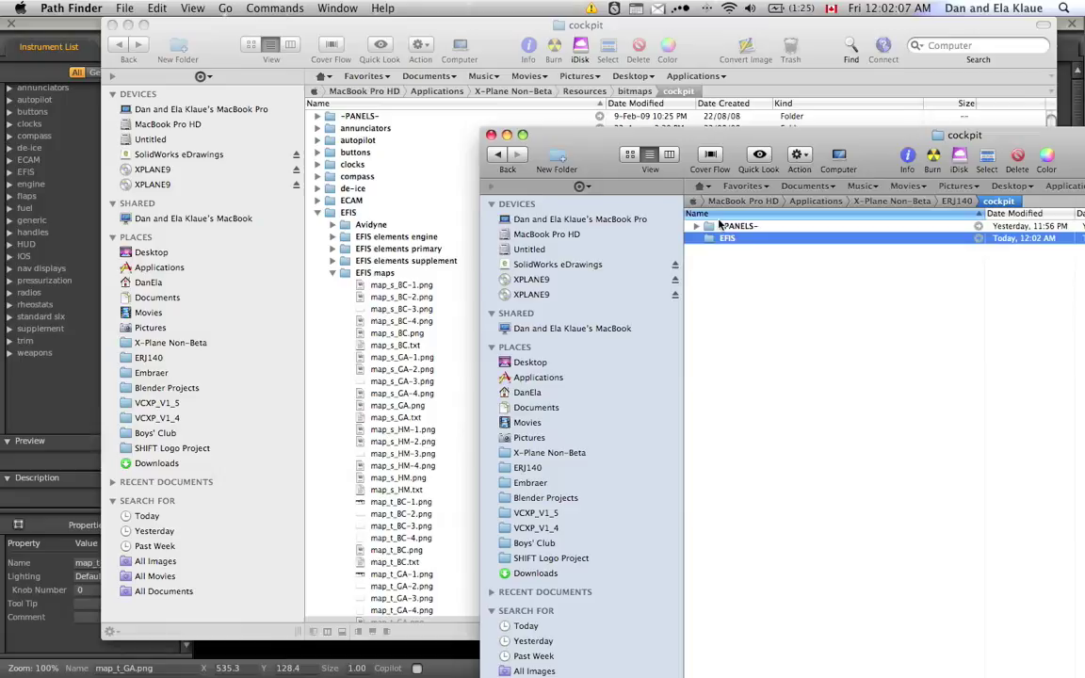
pyautogui.doubleClick(724, 237)
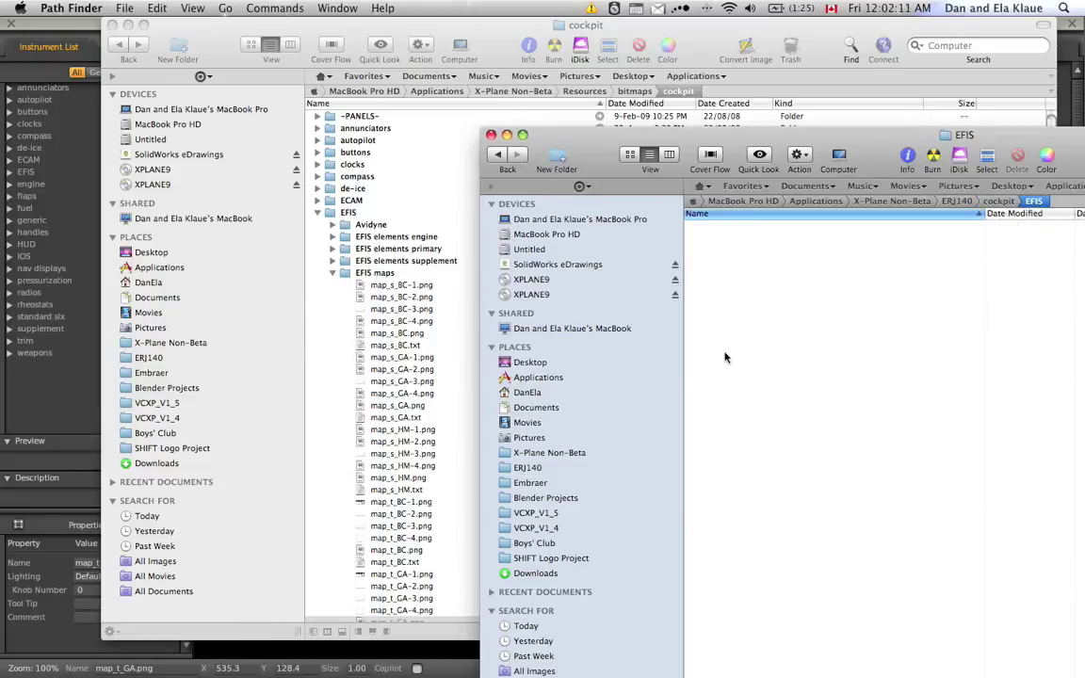
pyautogui.press('super+shift+n')
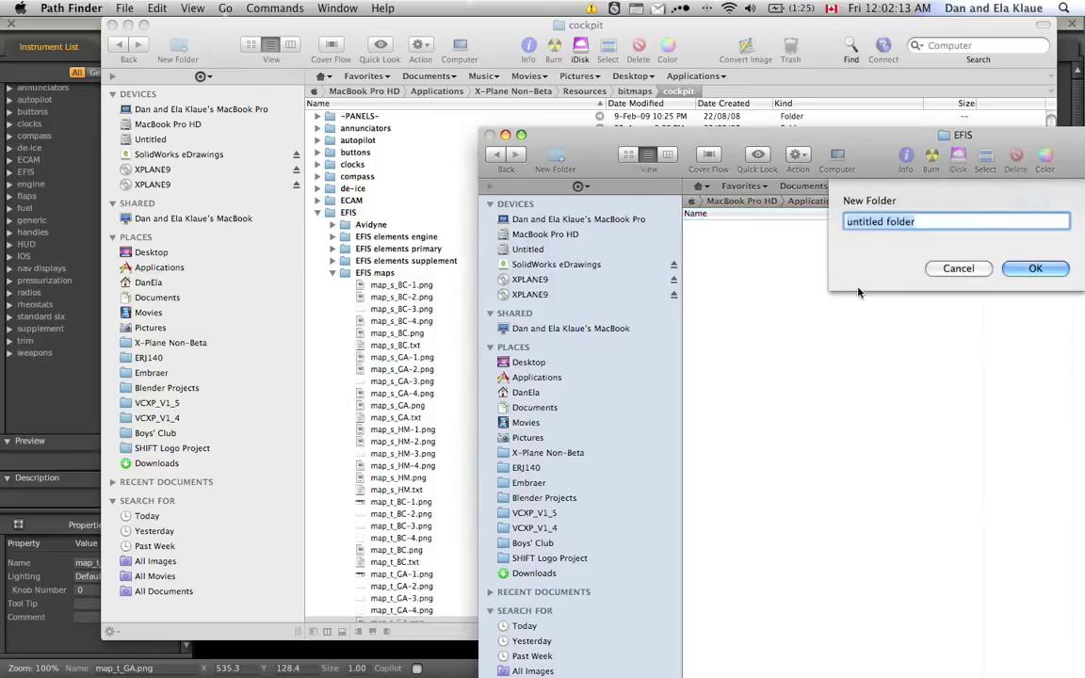
pyautogui.write('EFIS ')
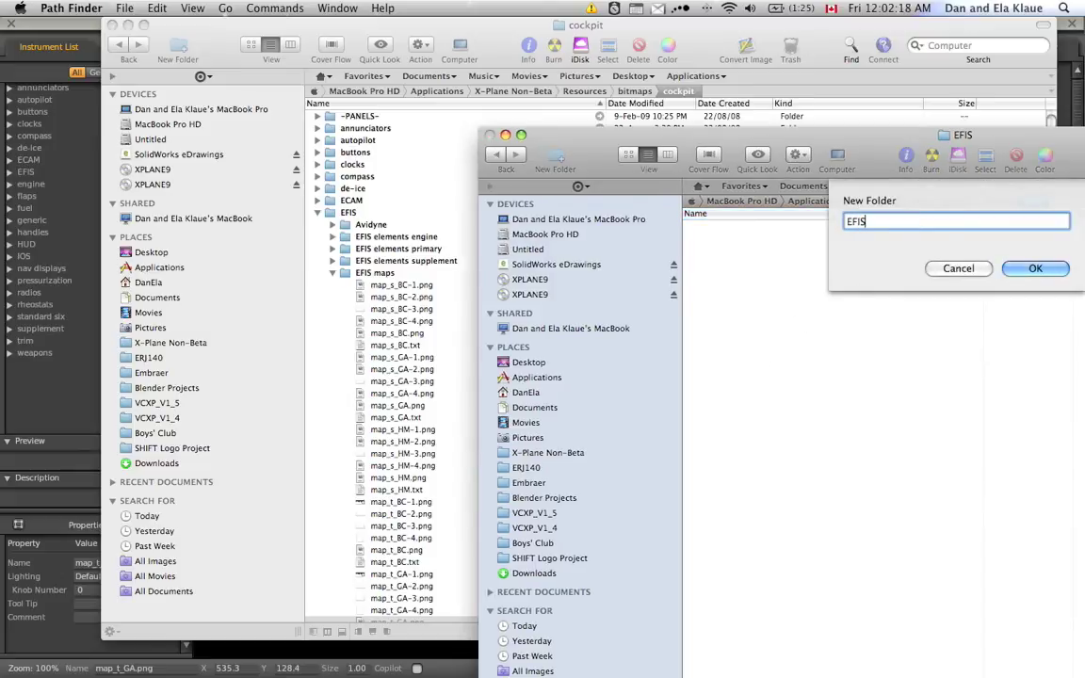
pyautogui.write('maps')
pyautogui.press('Return')
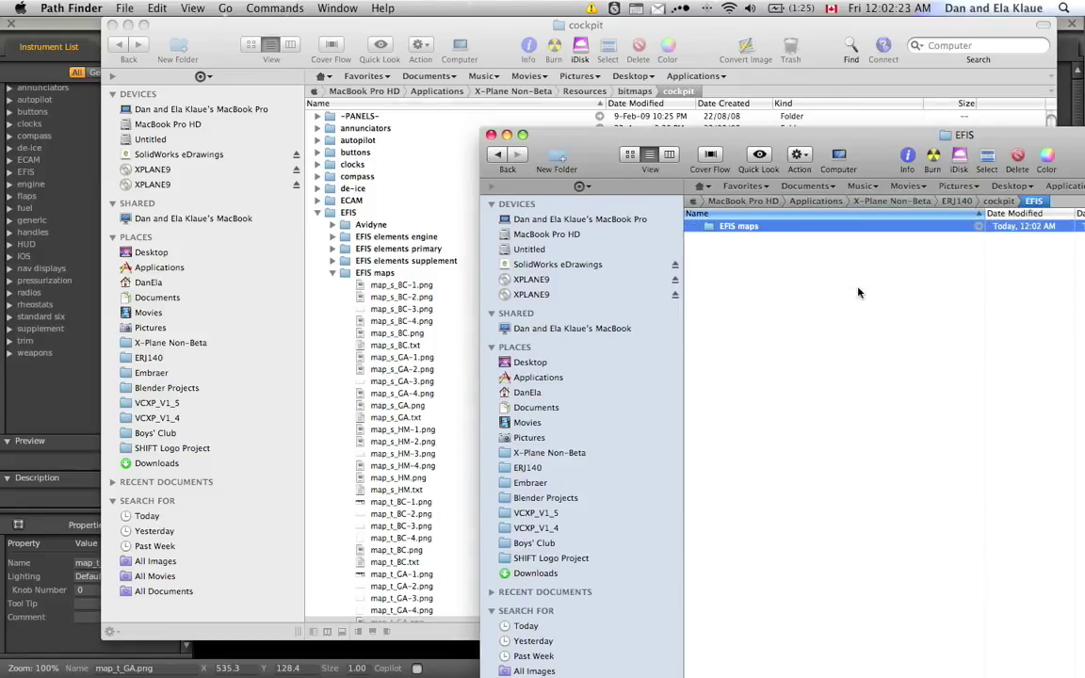
pyautogui.doubleClick(725, 227)
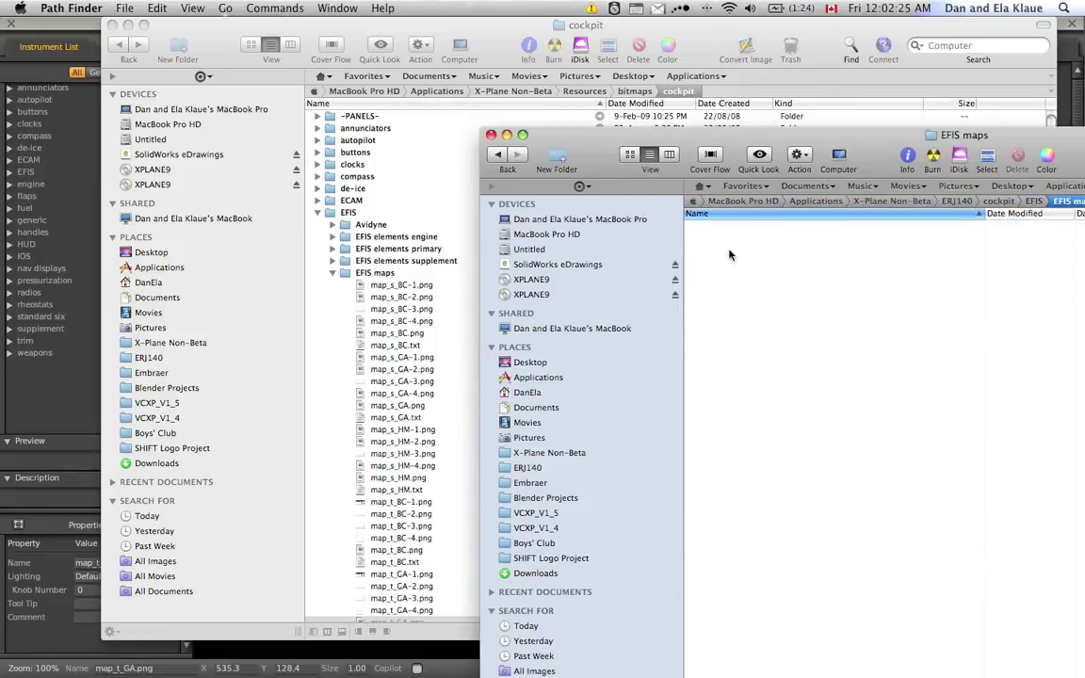
# Paste map_t_GA.png into EFIS maps and briefly check Plane Maker
pyautogui.press('super+v')
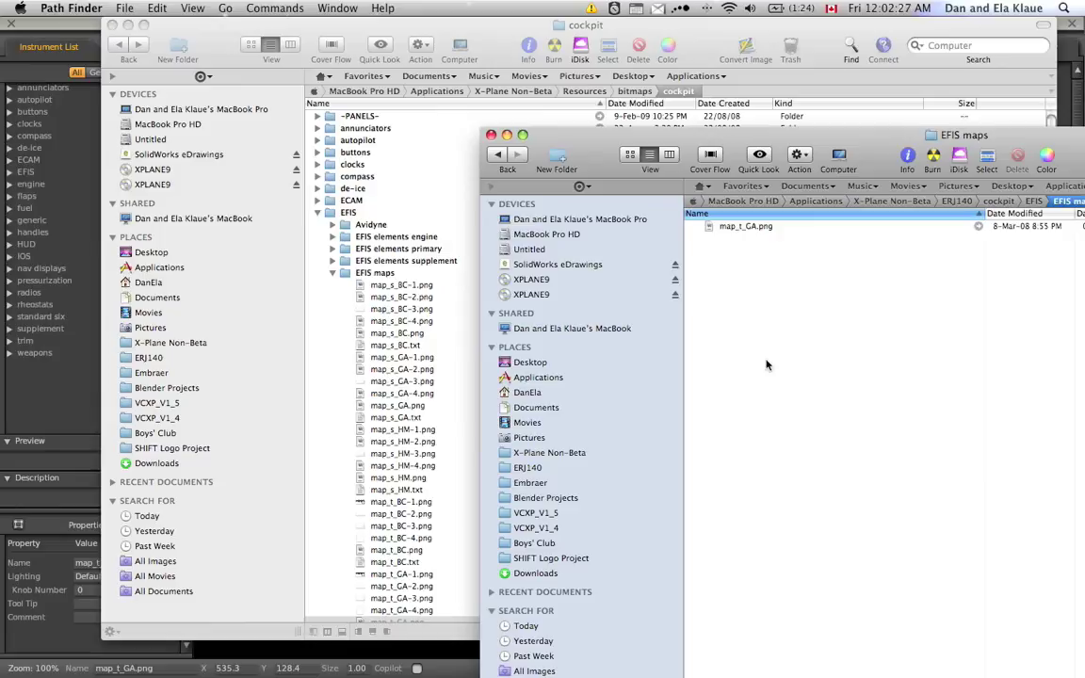
pyautogui.click(735, 227)
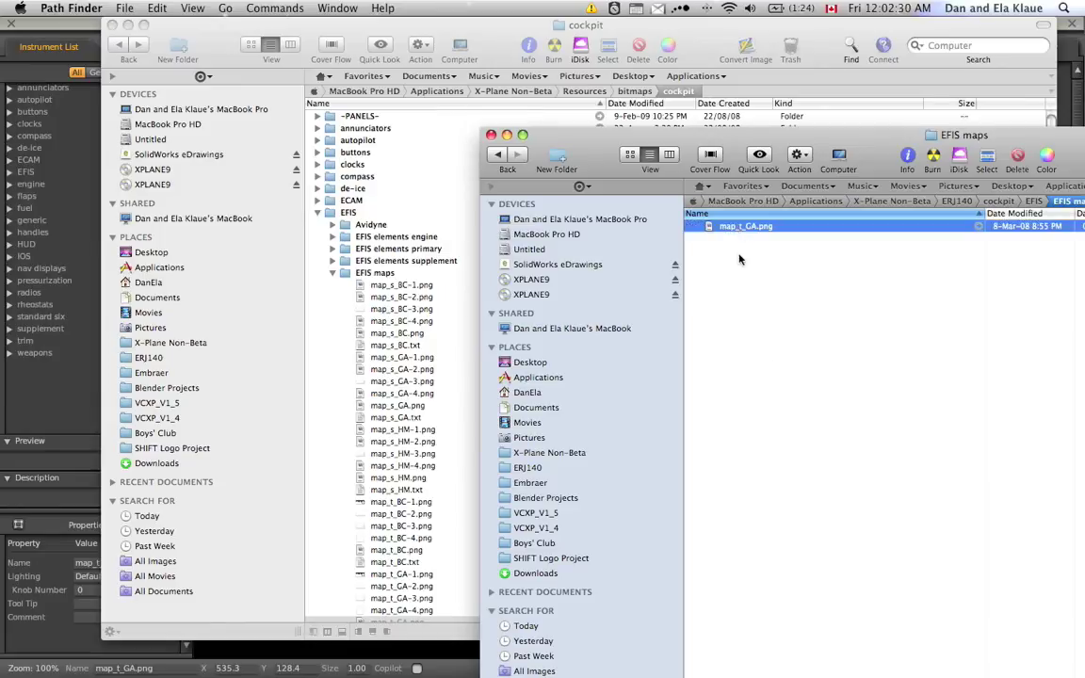
pyautogui.press('super+Tab')
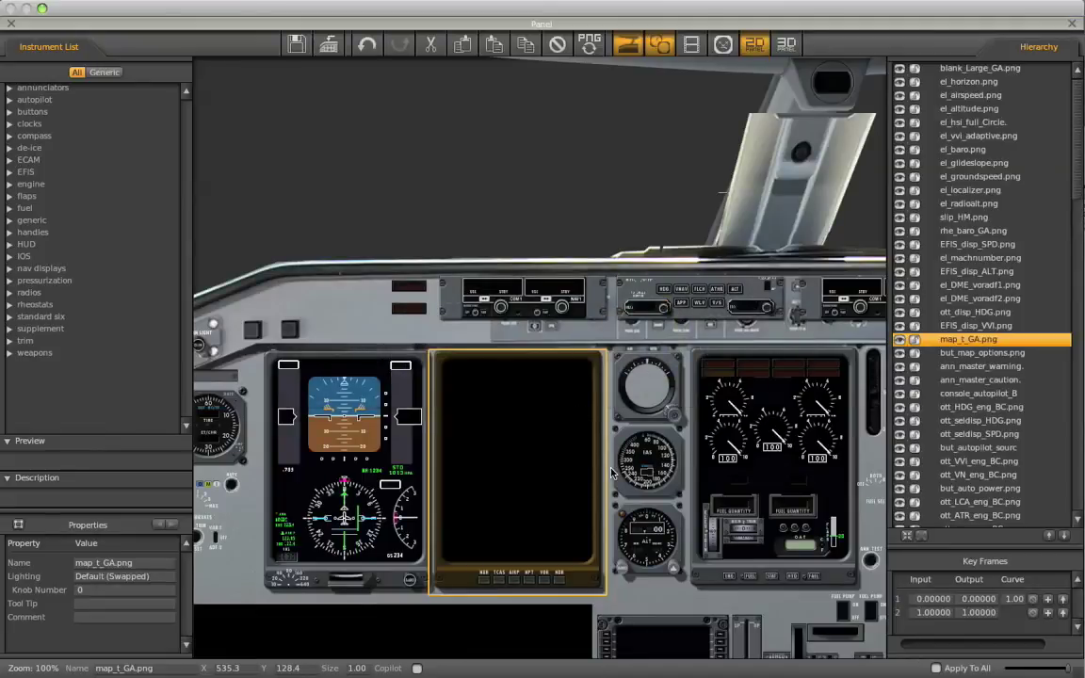
pyautogui.press('super+Tab')
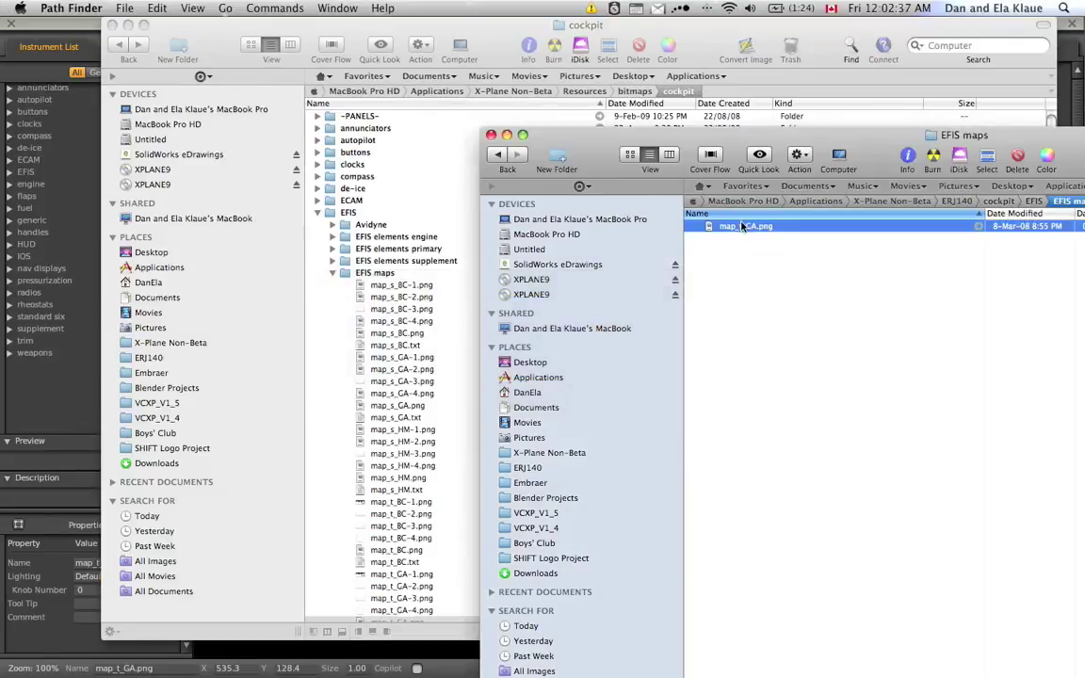
# Open map_t_GA.png with Adobe Photoshop CS4
pyautogui.rightClick(743, 226)
pyautogui.moveTo(823, 251)
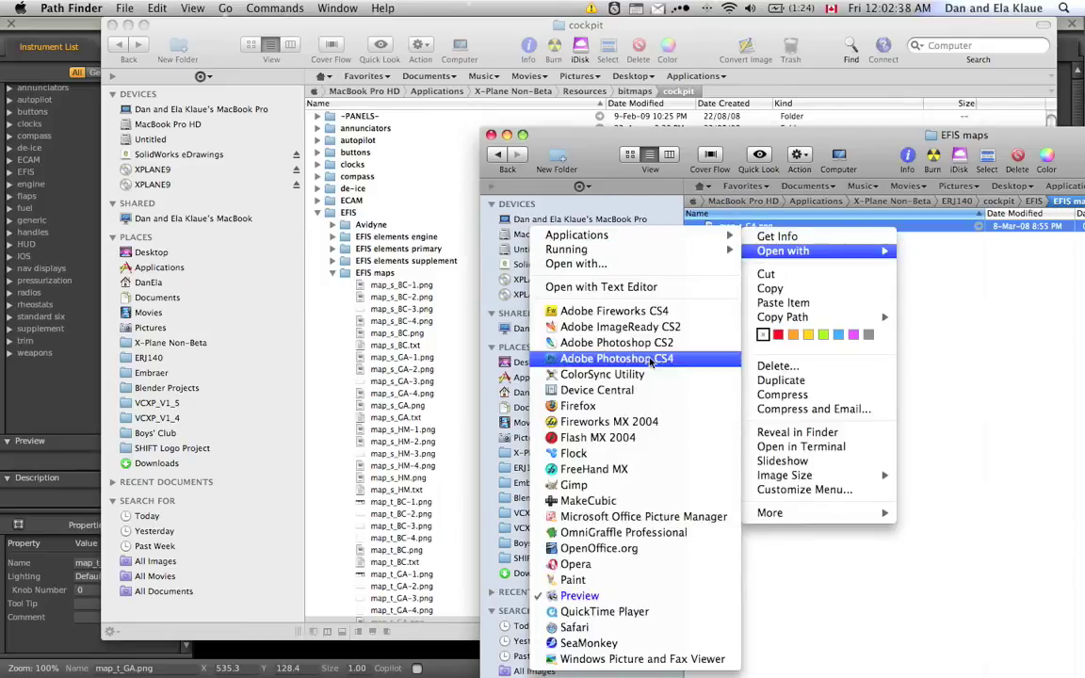
pyautogui.click(621, 359)
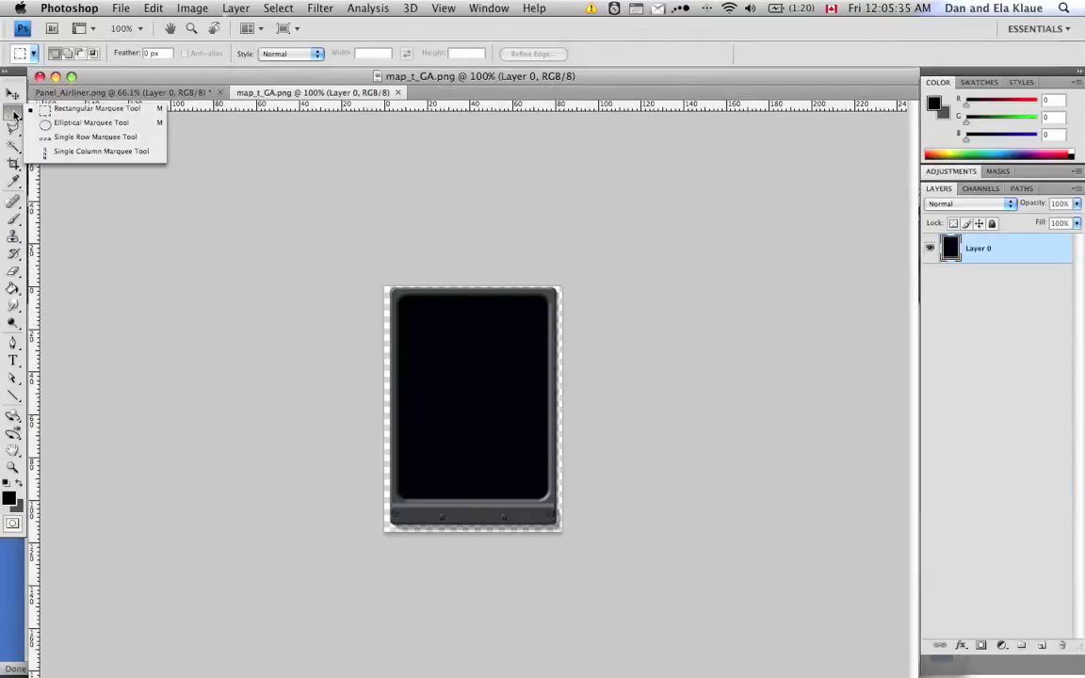
# Fill a centered circular selection with yellow, save the image, and return to Plane Maker
pyautogui.click(91, 122)
pyautogui.moveTo(424, 353); pyautogui.dragTo(521, 450)
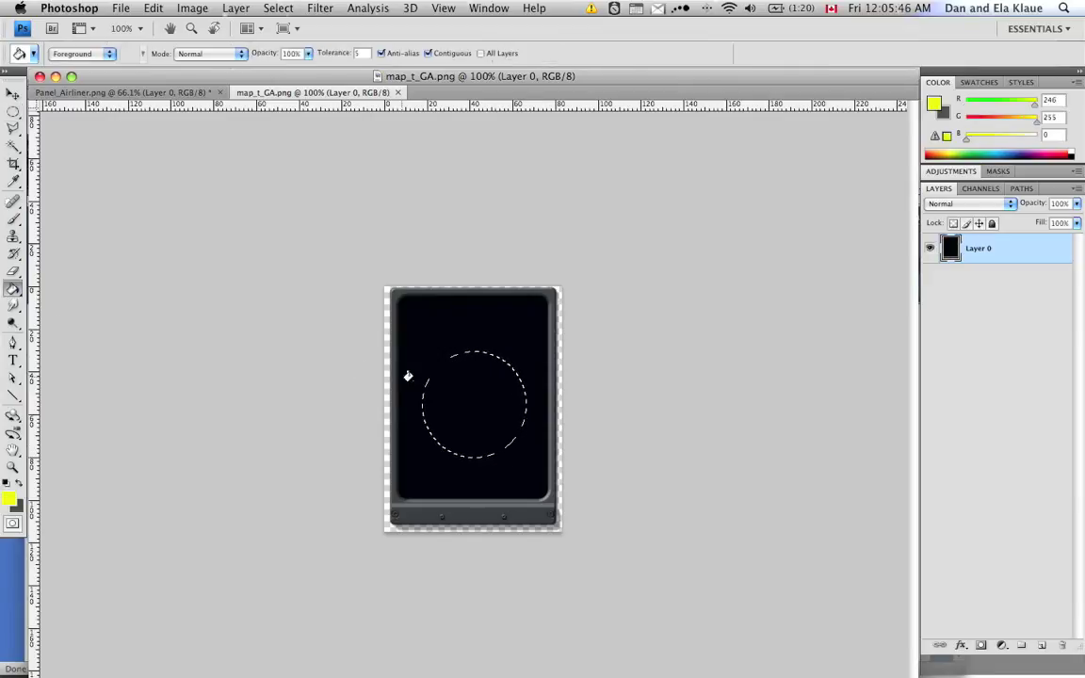
pyautogui.click(466, 400)
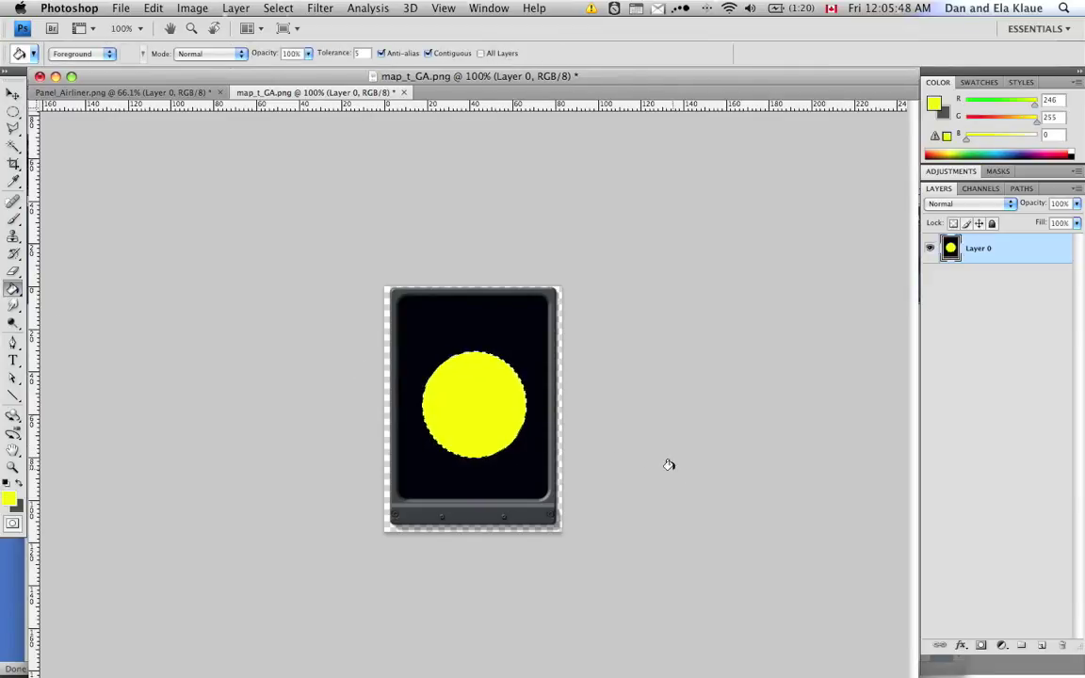
pyautogui.press('super+s')
pyautogui.press('super+Tab')
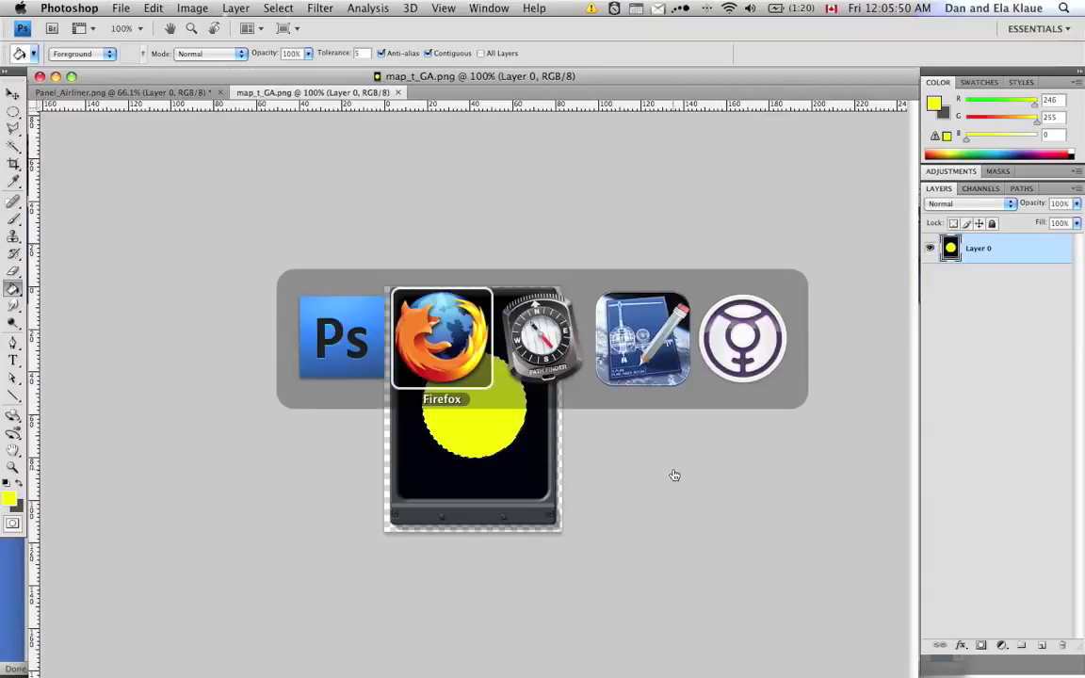
pyautogui.press('super+Tab')
pyautogui.press('super+Tab')
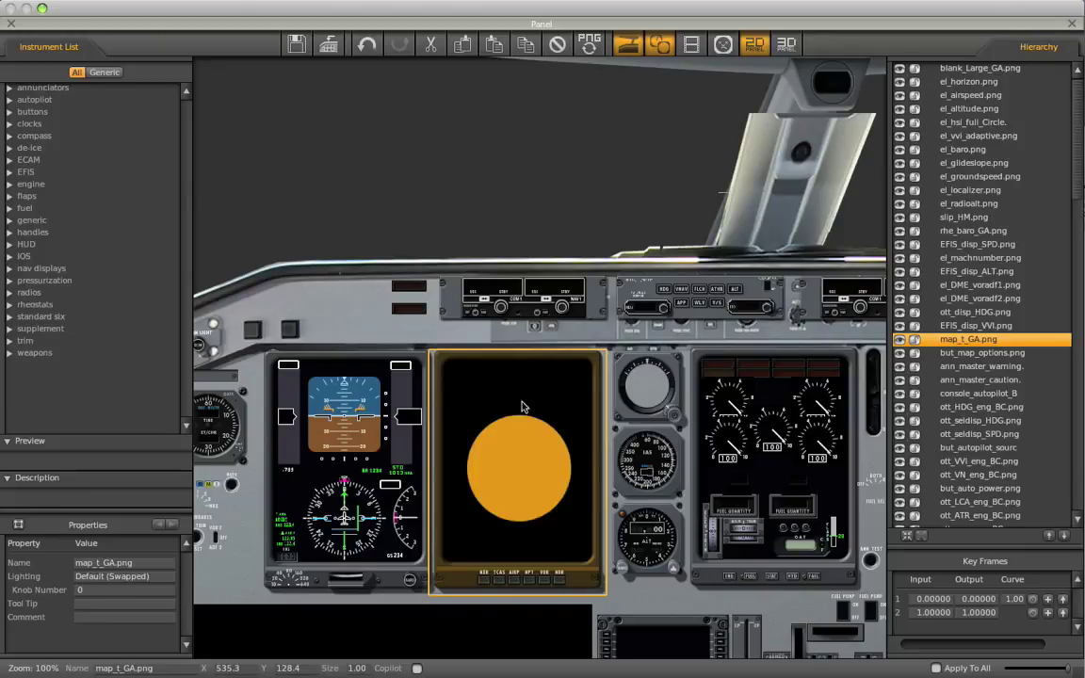
# Deselect the map instrument to see the yellow circle in the map display
pyautogui.click(402, 239)
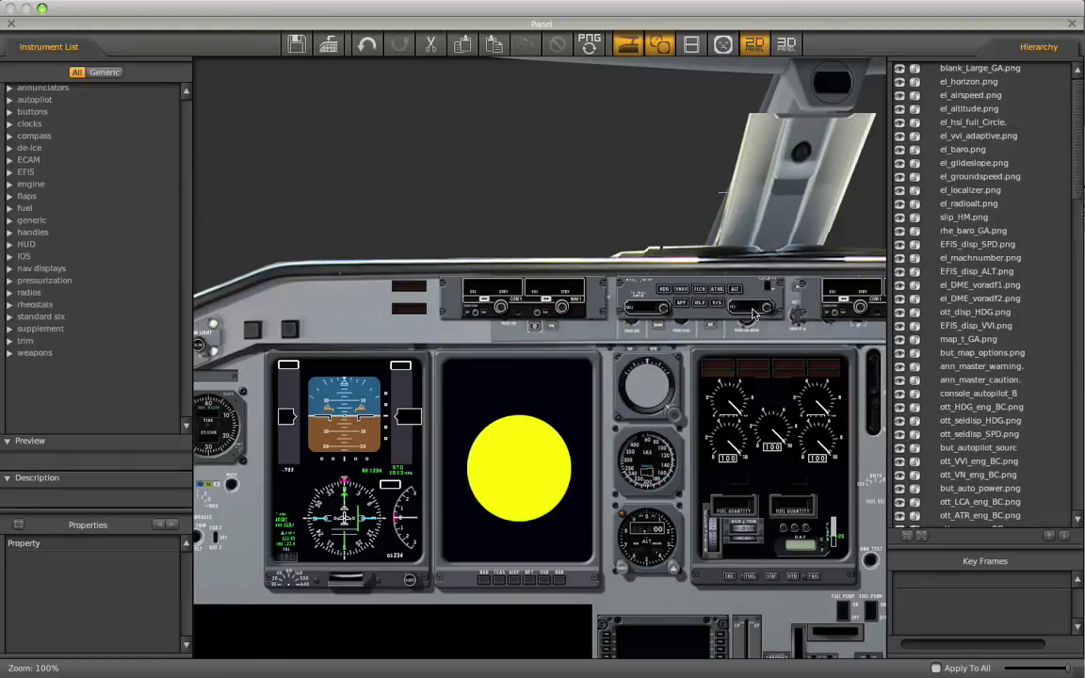
pyautogui.scroll(-3, 603, 386)
pyautogui.scroll(-2, 602, 386)
pyautogui.scroll(3, 607, 400)
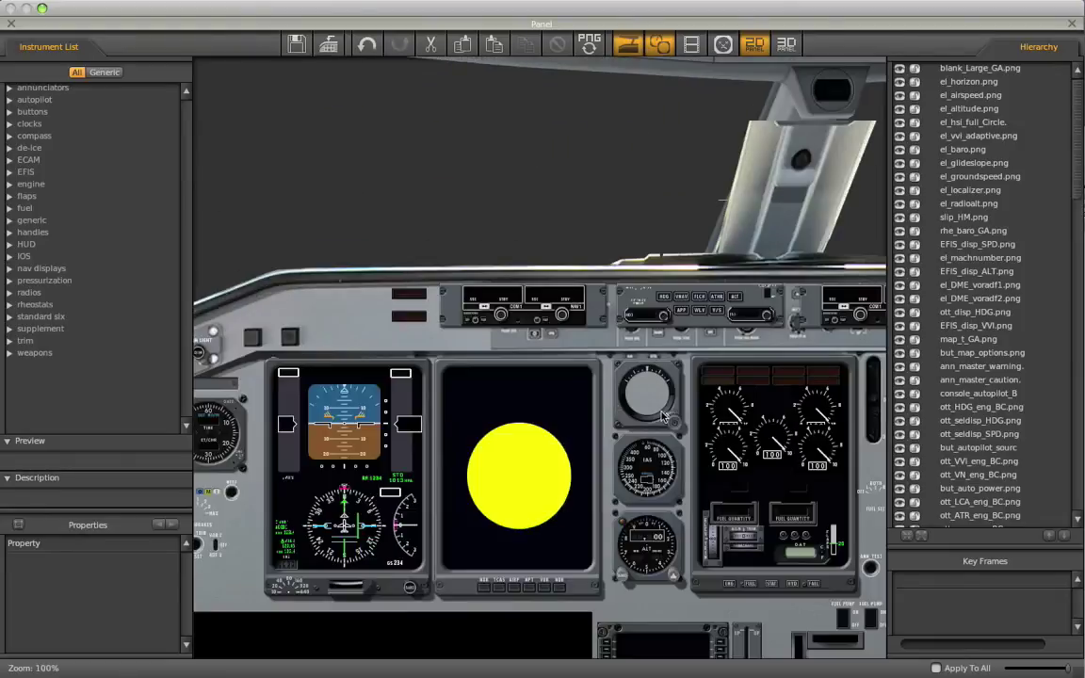
pyautogui.scroll(-2, 508, 325)
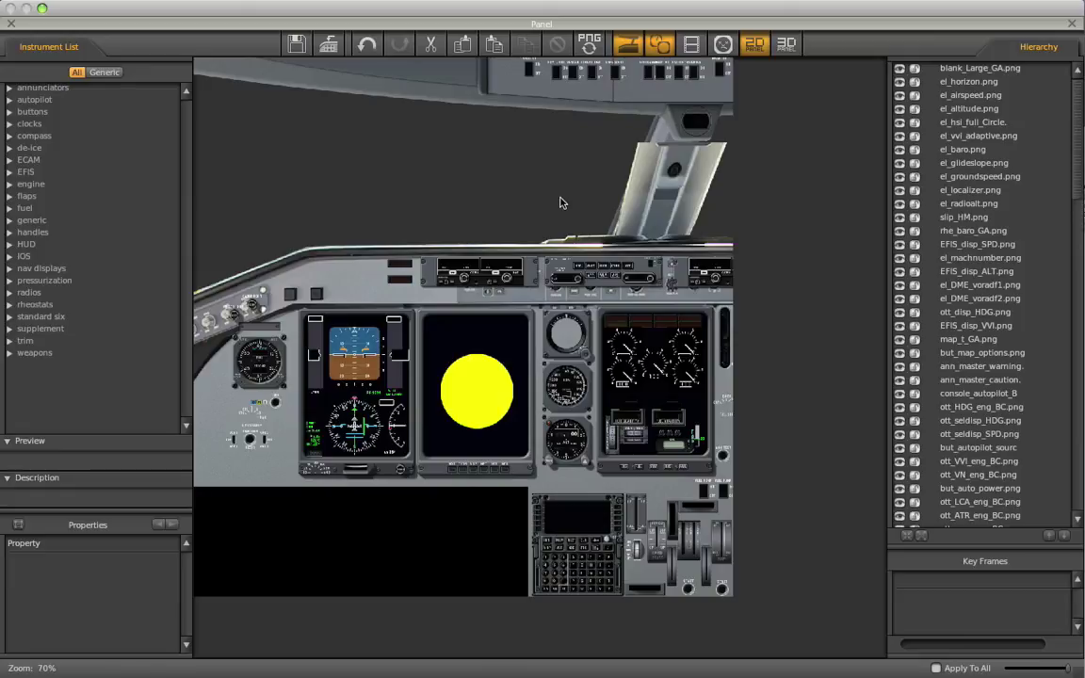
pyautogui.scroll(1, 569, 230)
pyautogui.scroll(-1, 589, 264)
pyautogui.scroll(3, 497, 236)
pyautogui.scroll(-3, 497, 242)
pyautogui.scroll(3, 534, 244)
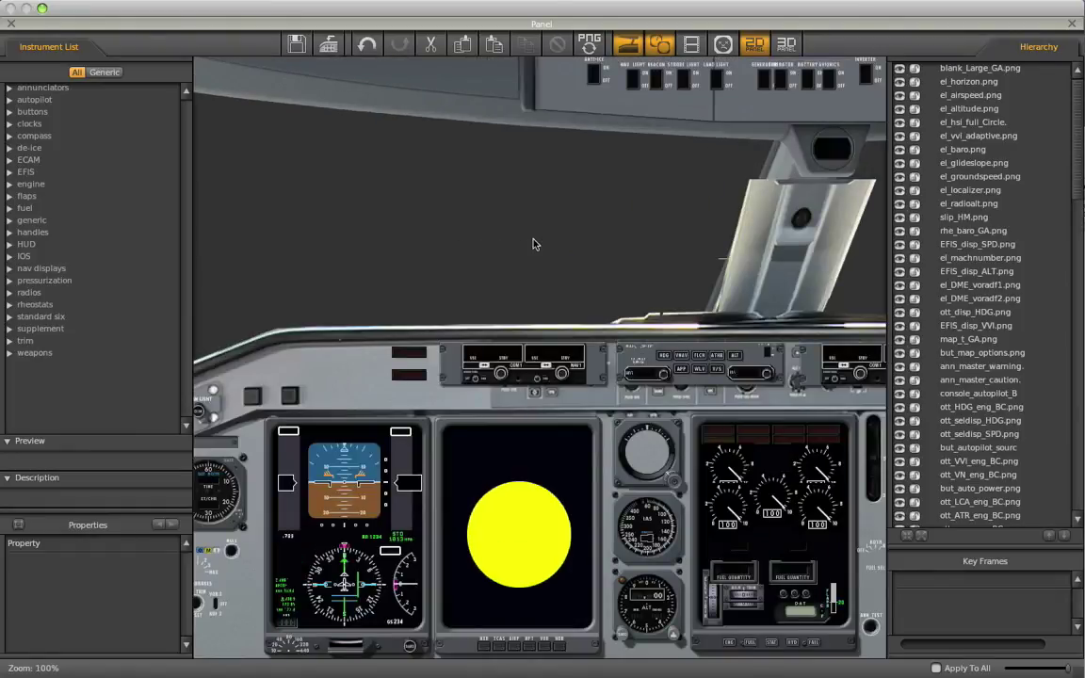
pyautogui.scroll(-3, 533, 245)
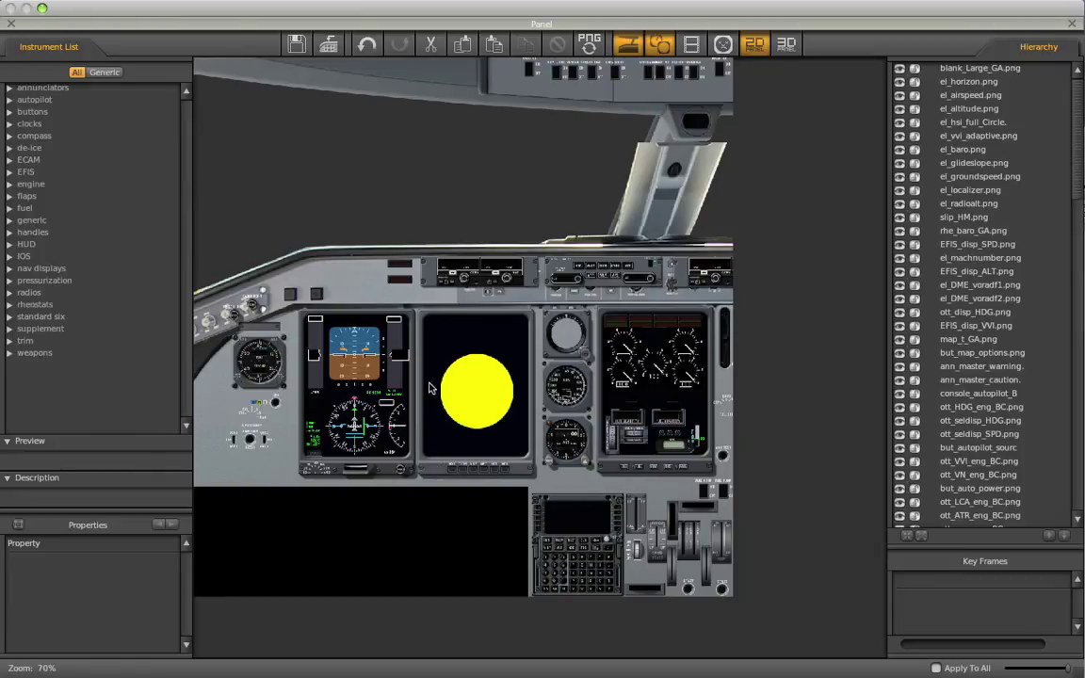
pyautogui.scroll(-2, 433, 272)
pyautogui.scroll(2, 252, 262)
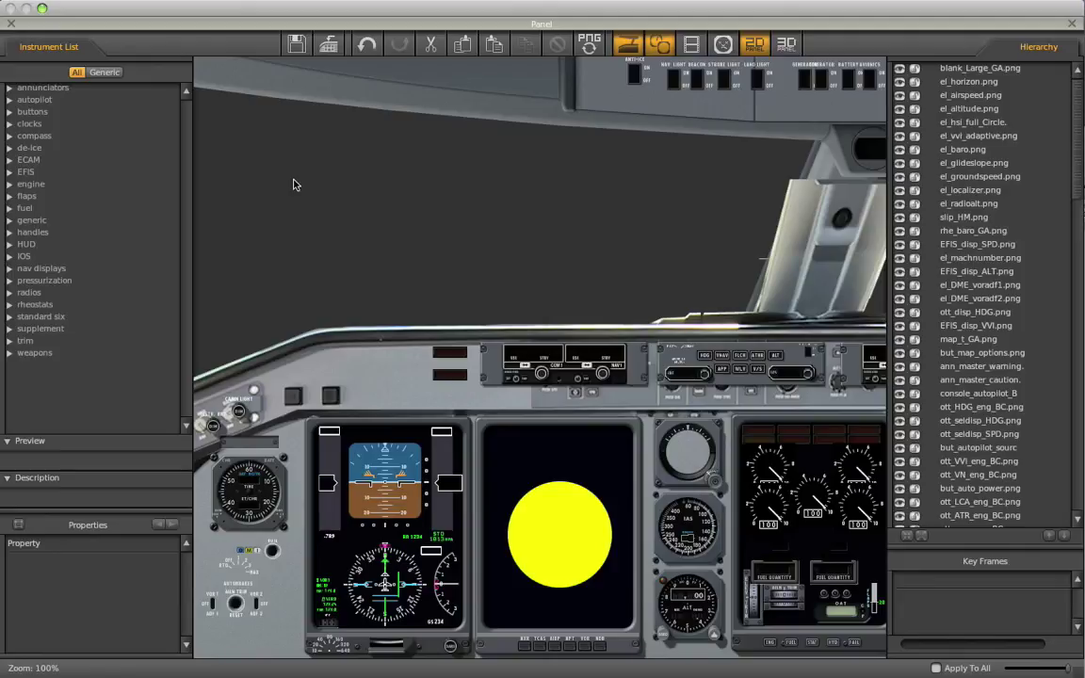
pyautogui.scroll(-3, 465, 239)
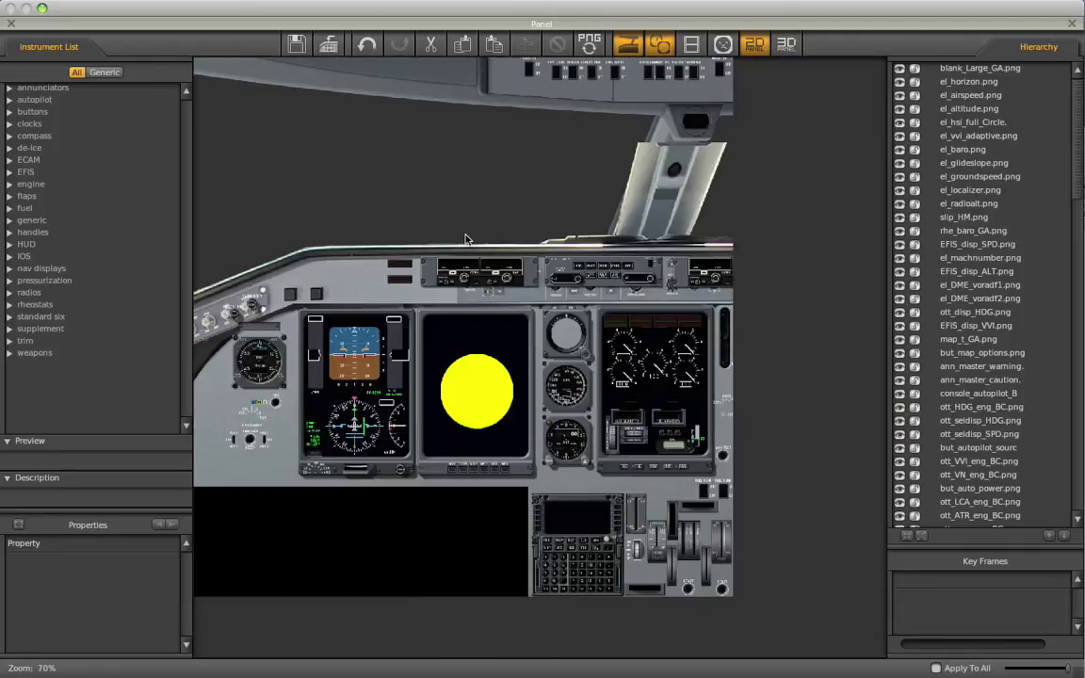